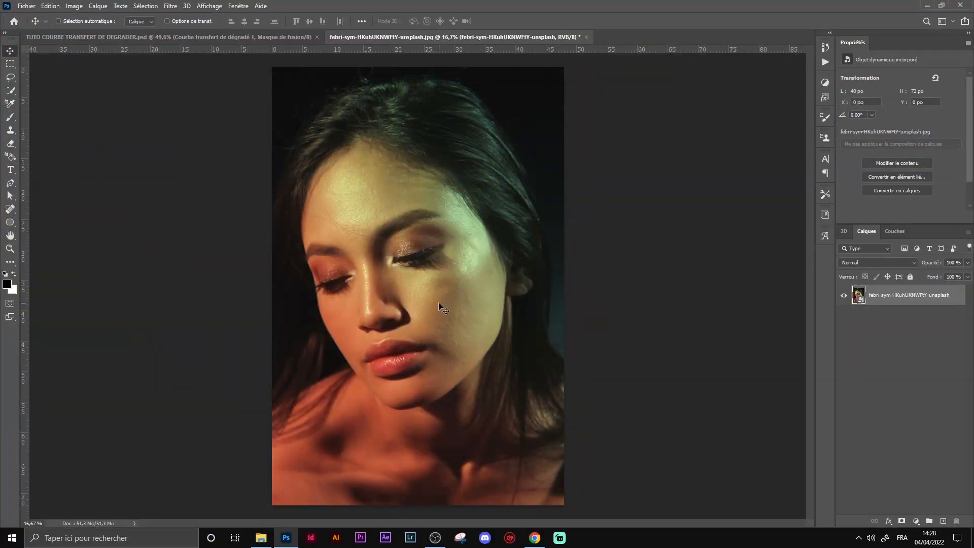
Step: Convert the portrait layer to a smart object and duplicate it
right_click(920, 300)
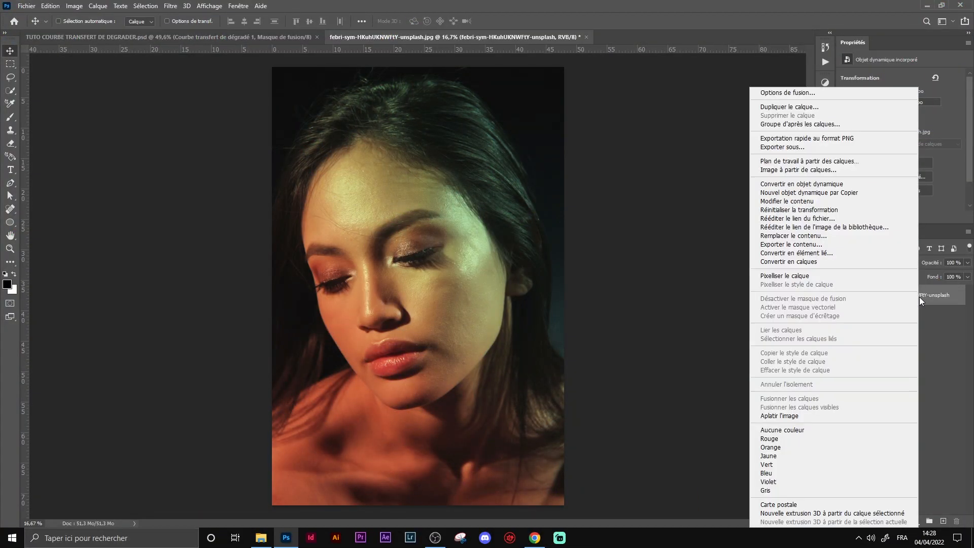
click(921, 297)
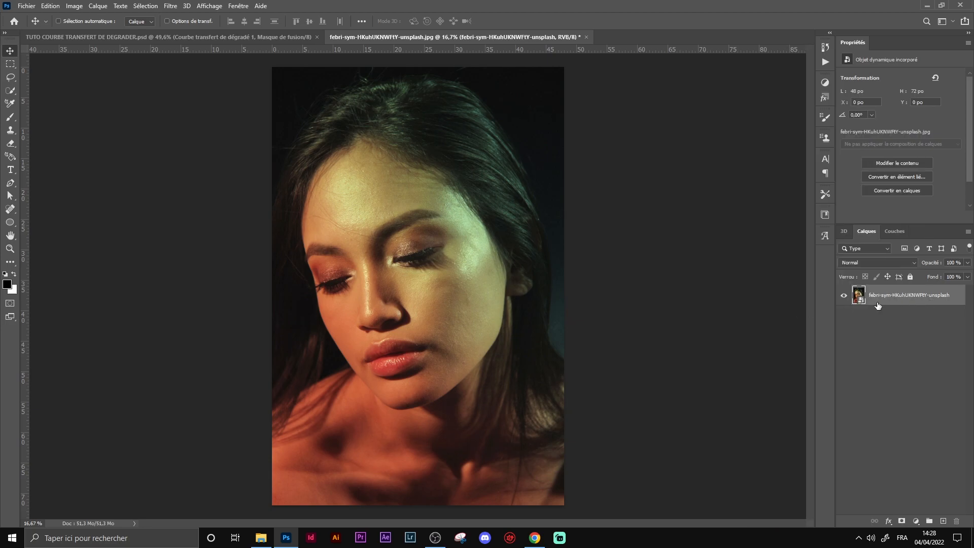
right_click(898, 300)
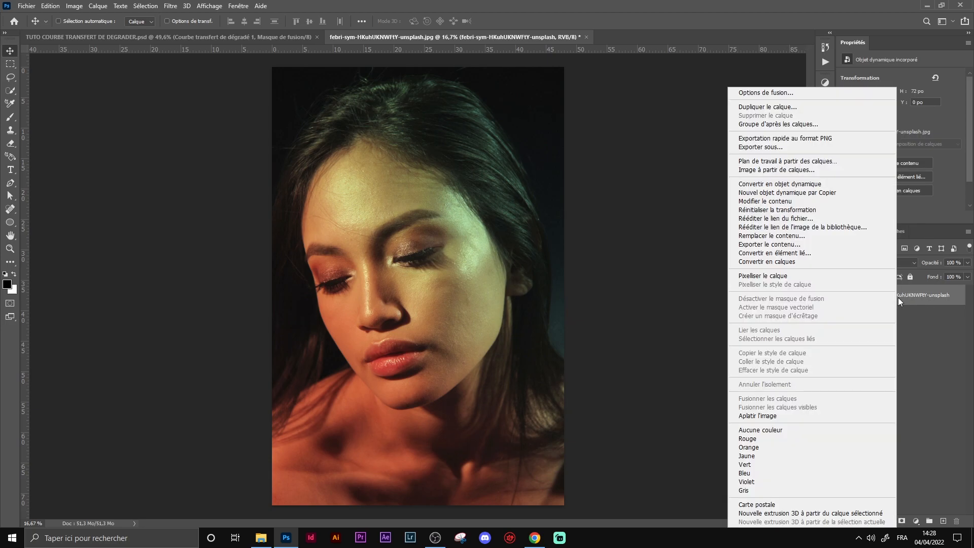
click(823, 185)
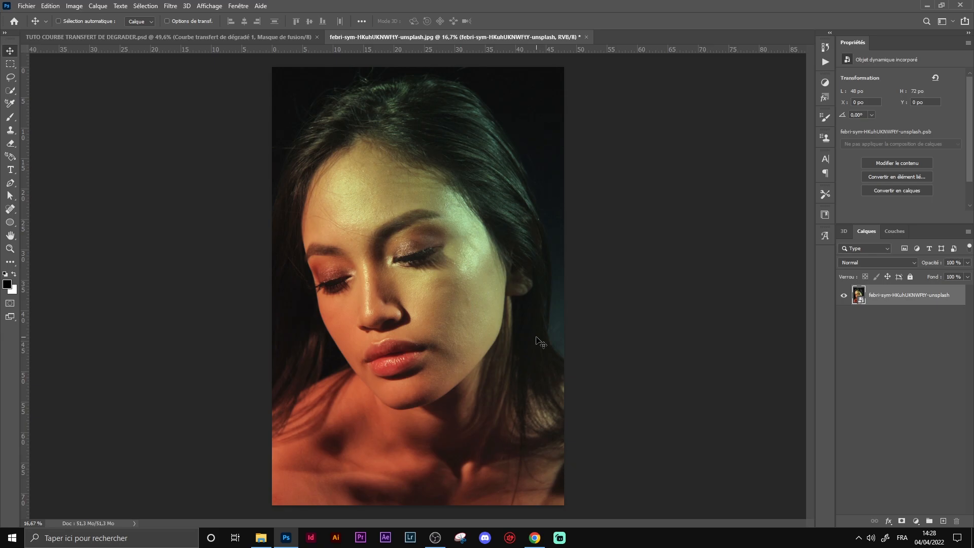
key(ctrl)
key(ctrl+j)
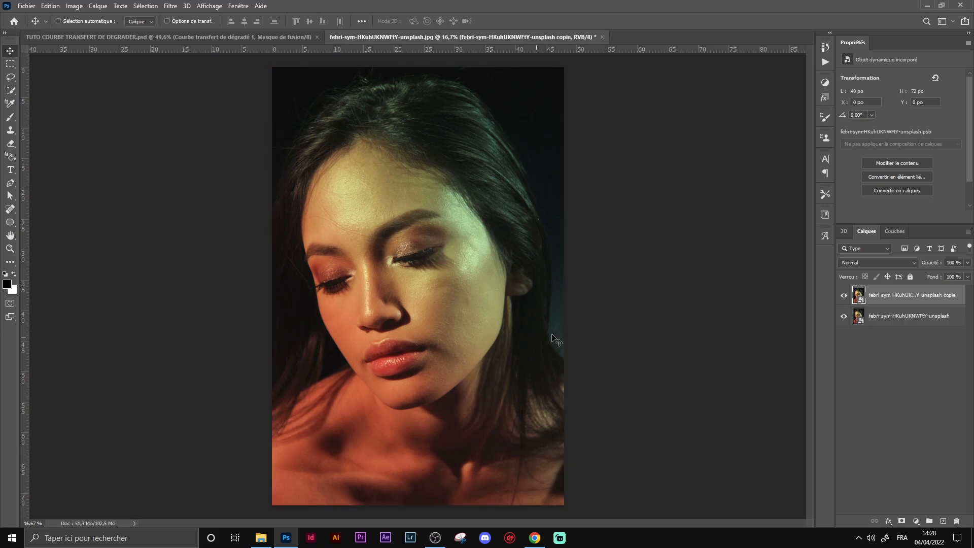
Step: Apply a Gaussian Blur with a 6.0 pixel radius to the original bottom layer
click(895, 319)
click(171, 5)
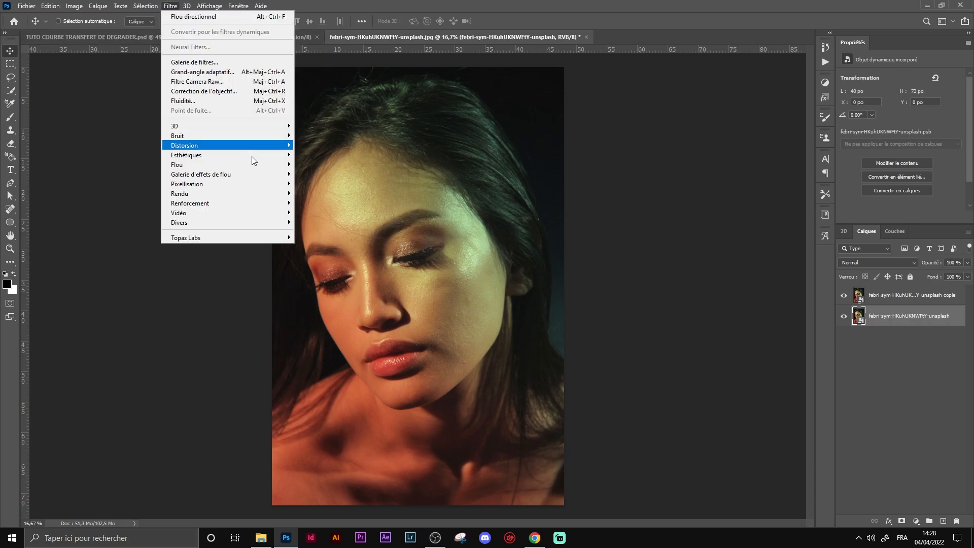
mouse_move(278, 169)
click(344, 213)
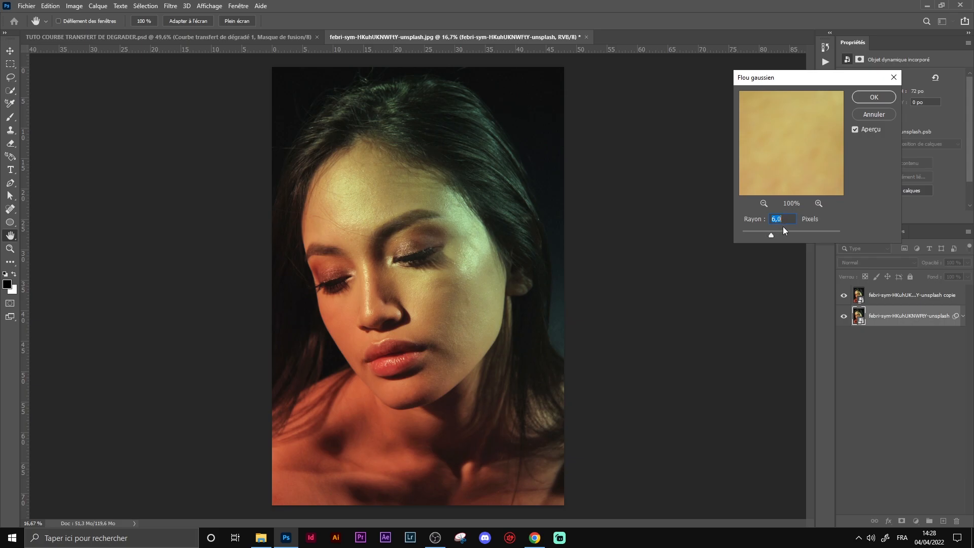
click(877, 99)
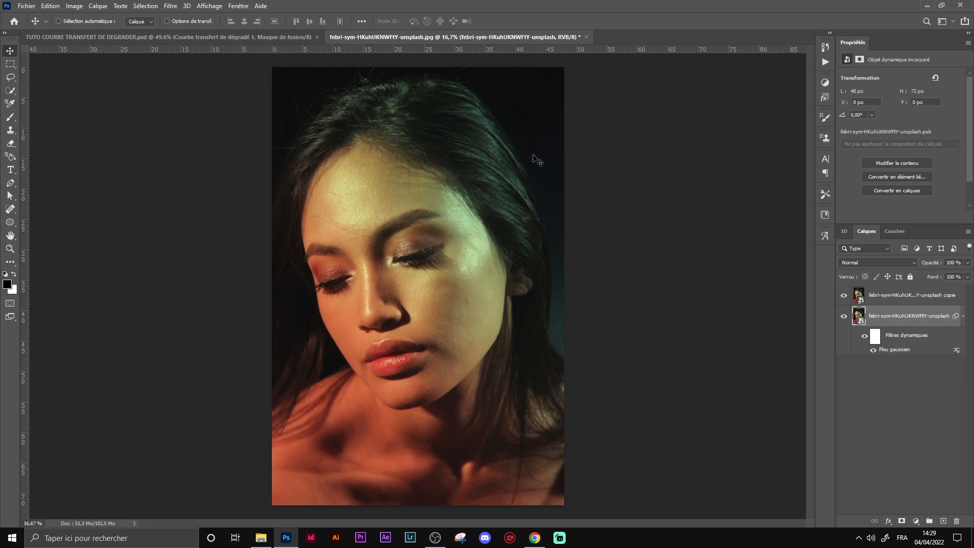
Step: Apply a Motion Blur at a 32° angle with increased distance to the copied layer
click(904, 297)
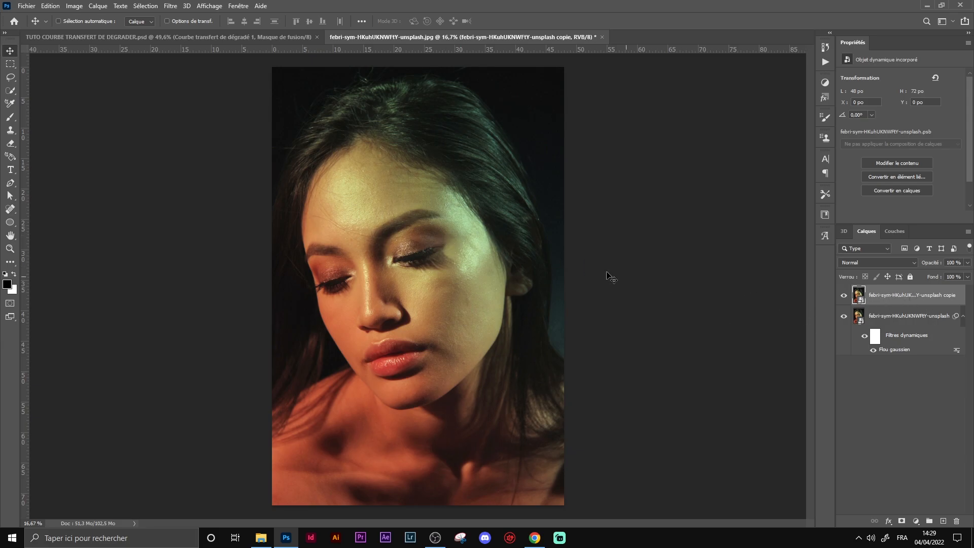
click(170, 5)
mouse_move(260, 168)
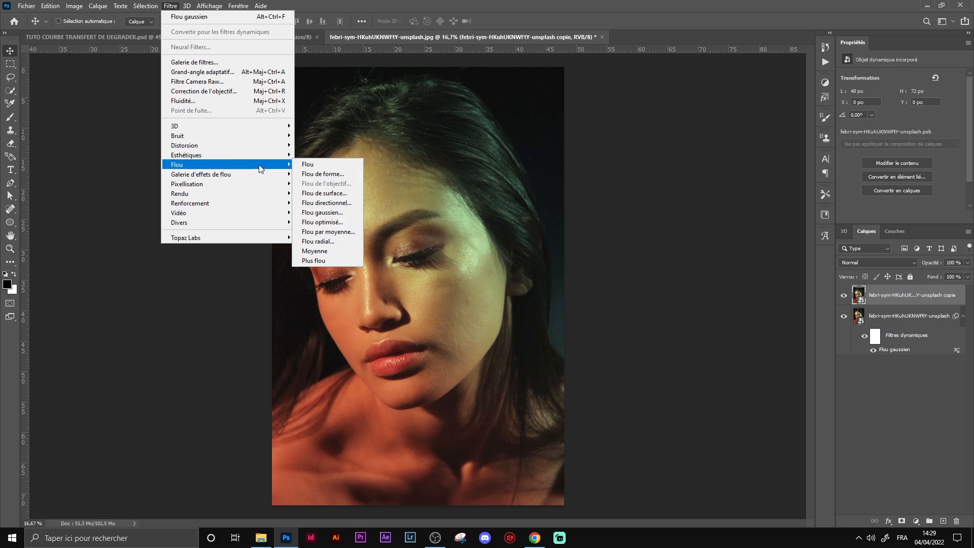
click(321, 205)
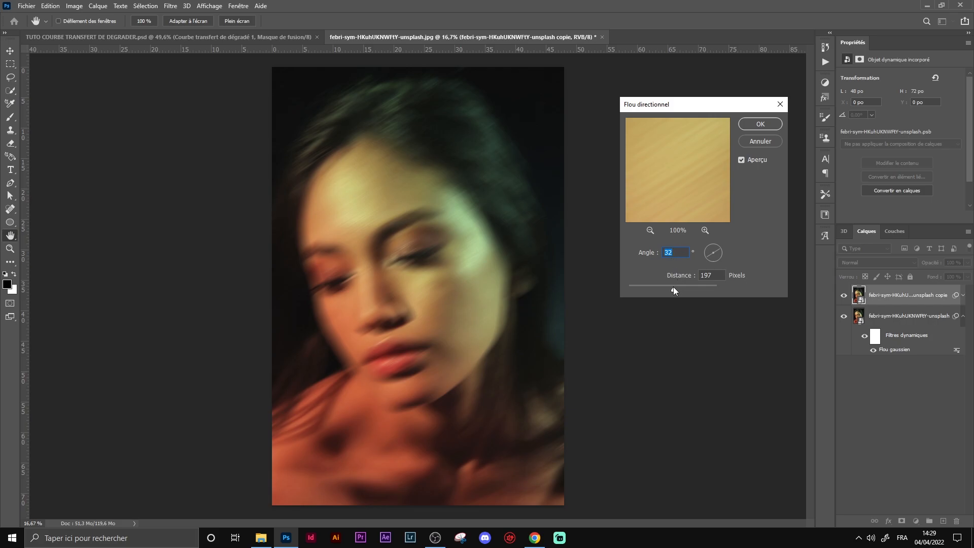
drag(674, 288, 685, 290)
click(751, 126)
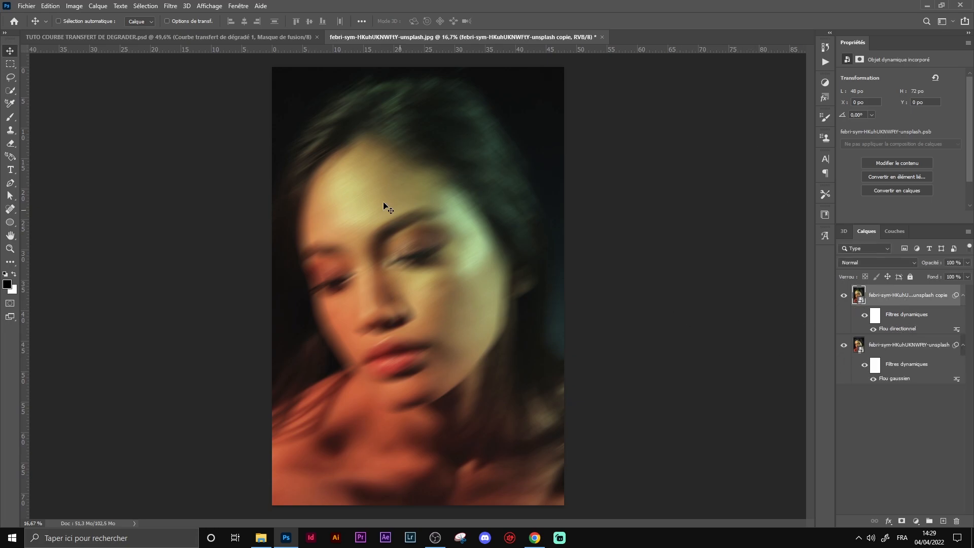
Step: Add a Gaussian Blur with a 6.0 pixel radius to the copied layer
click(170, 5)
mouse_move(238, 165)
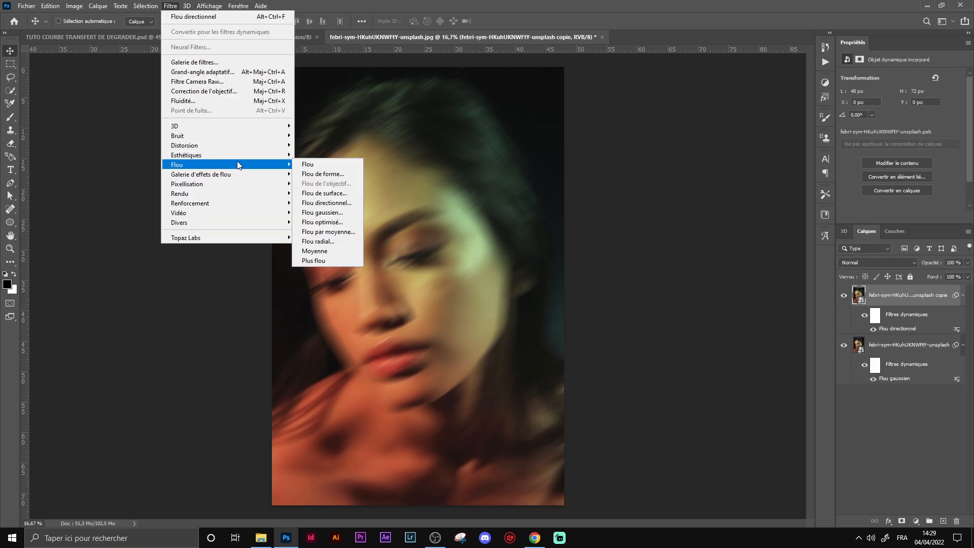
click(325, 212)
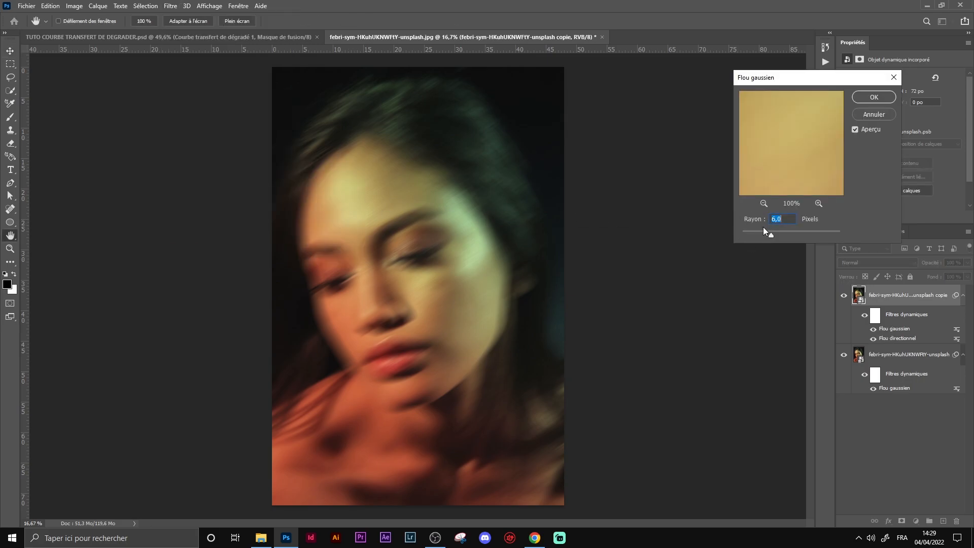
click(875, 98)
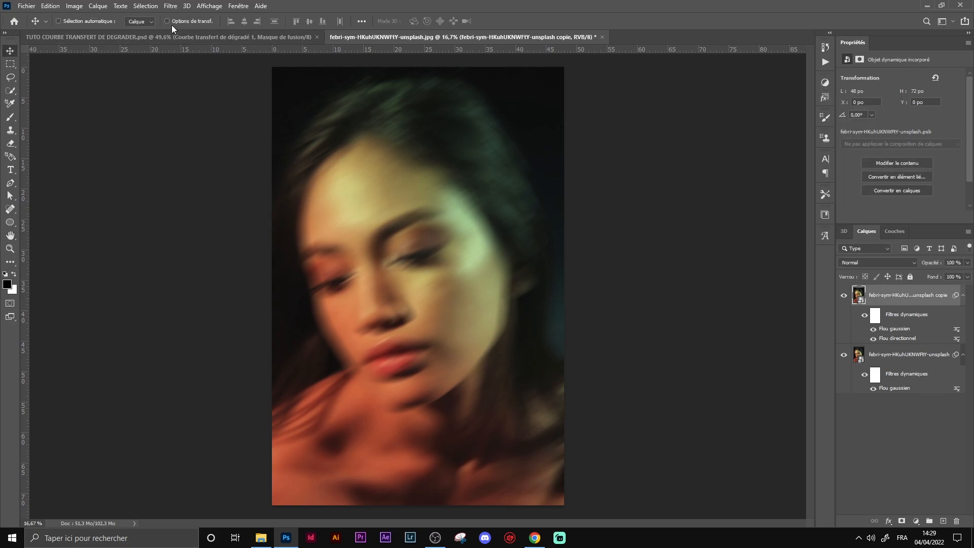
Step: Apply the Wave distortion filter to the copied layer with 3 generators and default wavelength and amplitude
click(171, 7)
mouse_move(261, 146)
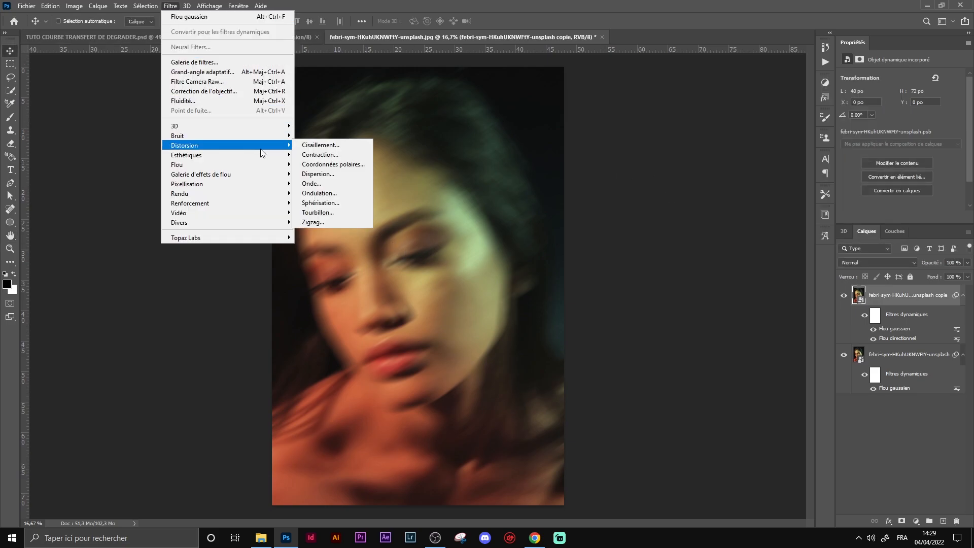
click(309, 183)
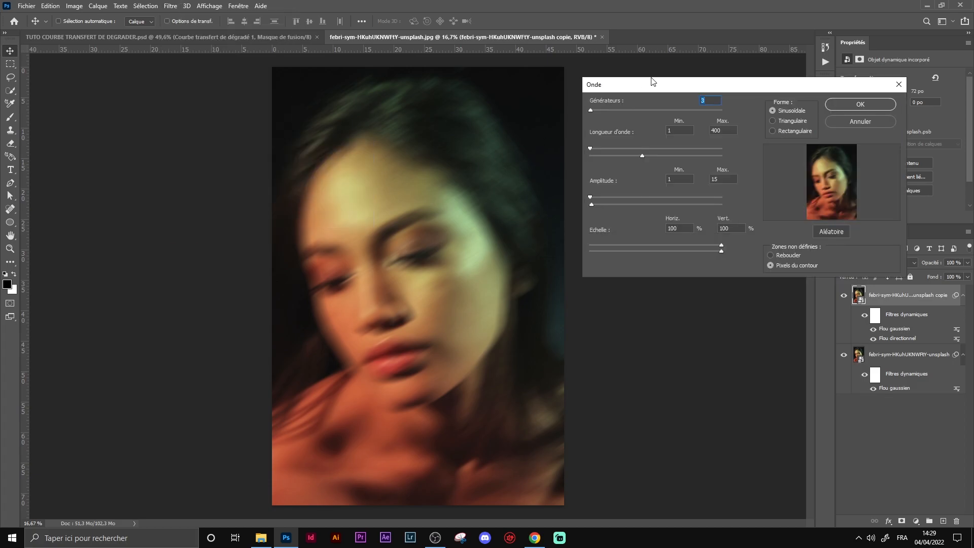
drag(650, 89, 632, 88)
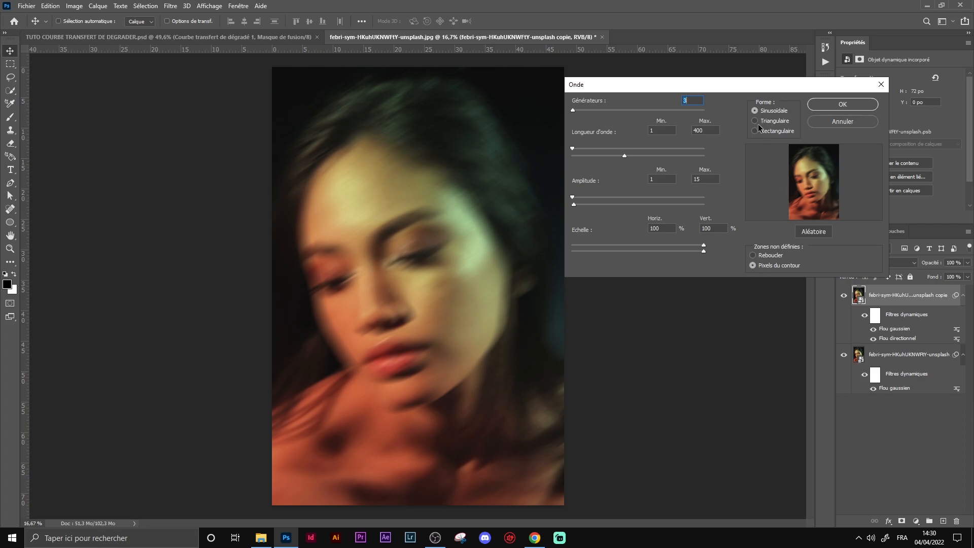
click(832, 104)
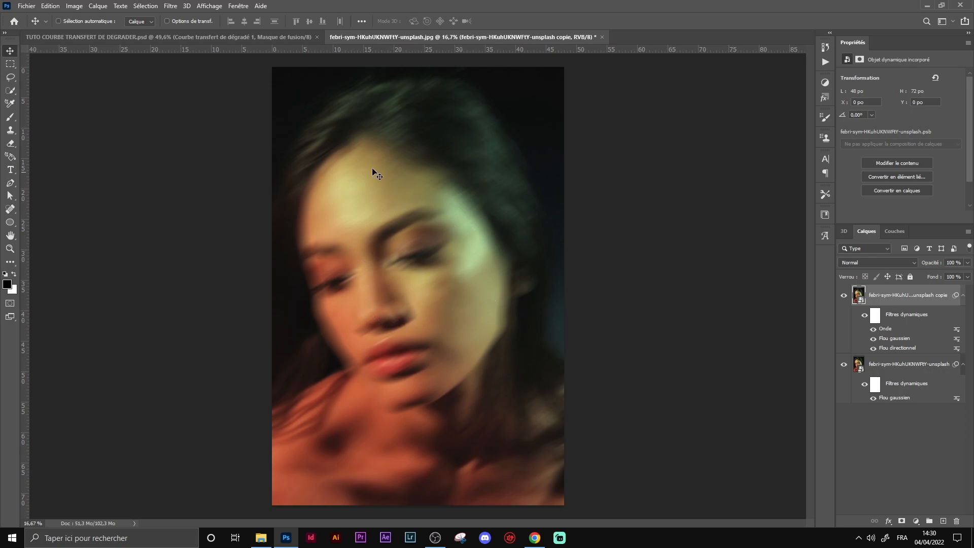
Step: Add a Black & White adjustment layer and apply its Auto settings
click(916, 521)
click(843, 425)
click(915, 521)
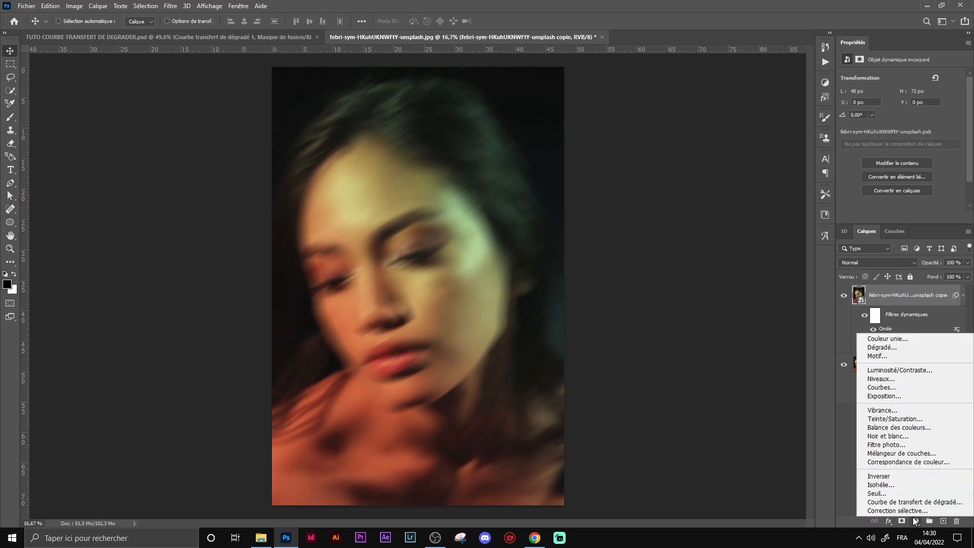
click(903, 439)
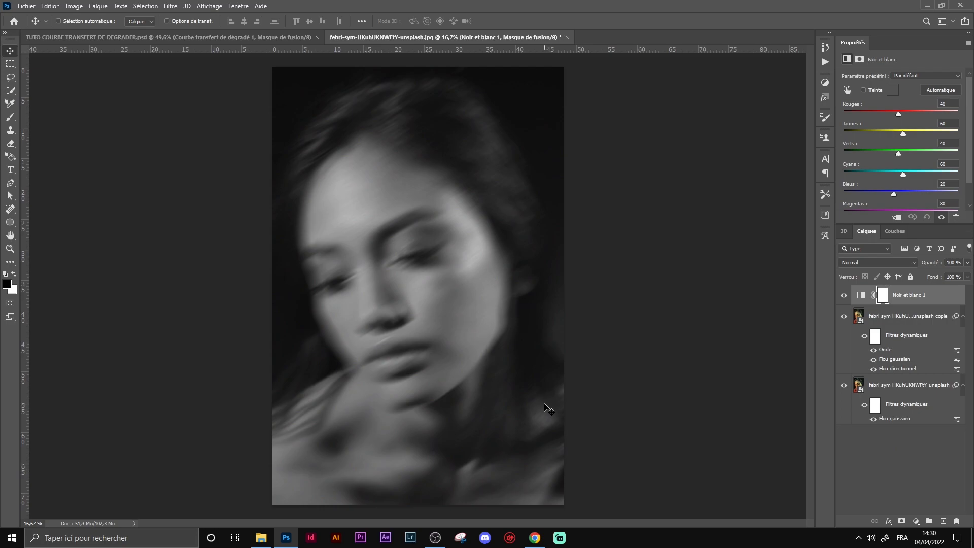
click(939, 92)
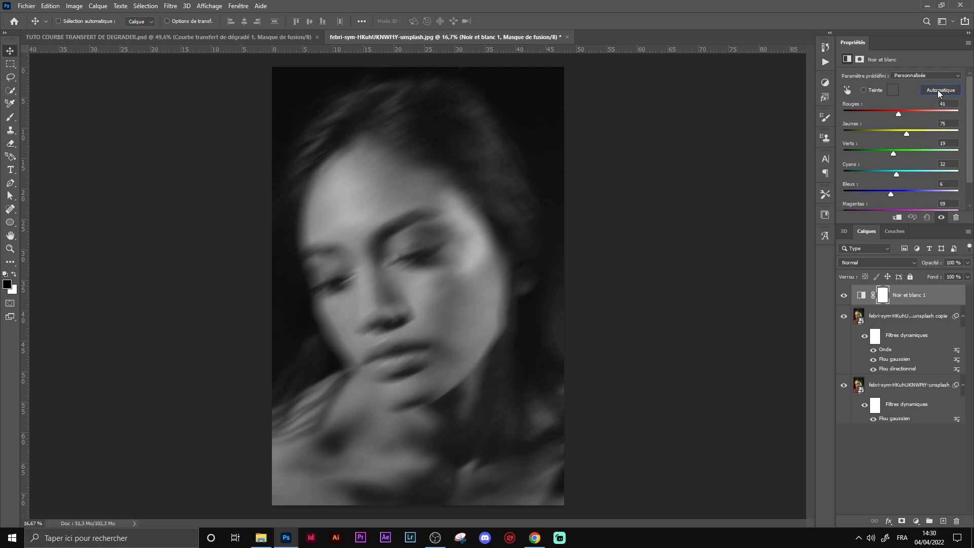
Step: Add a Curves adjustment layer with an S-curve, setting points at input 70/output 49 and input 178/output 229
click(916, 521)
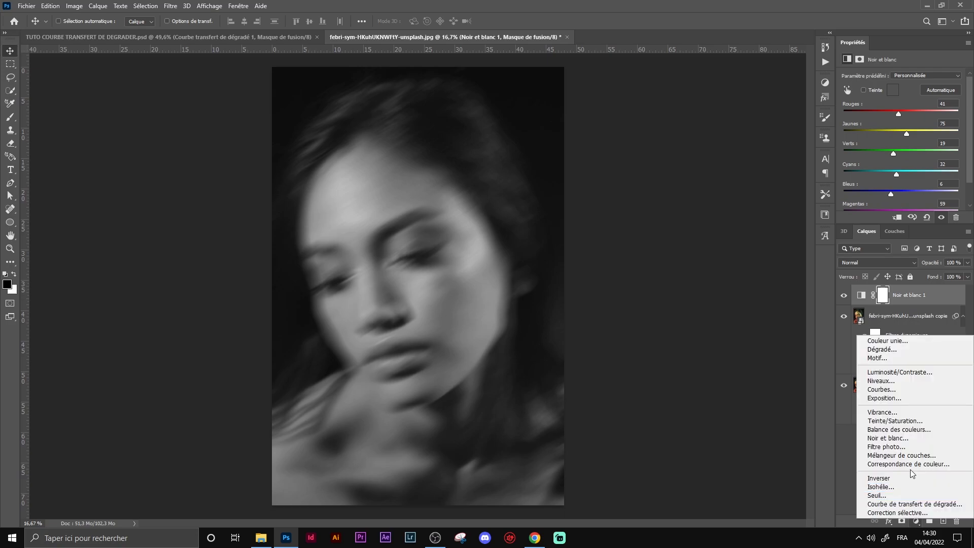
click(893, 391)
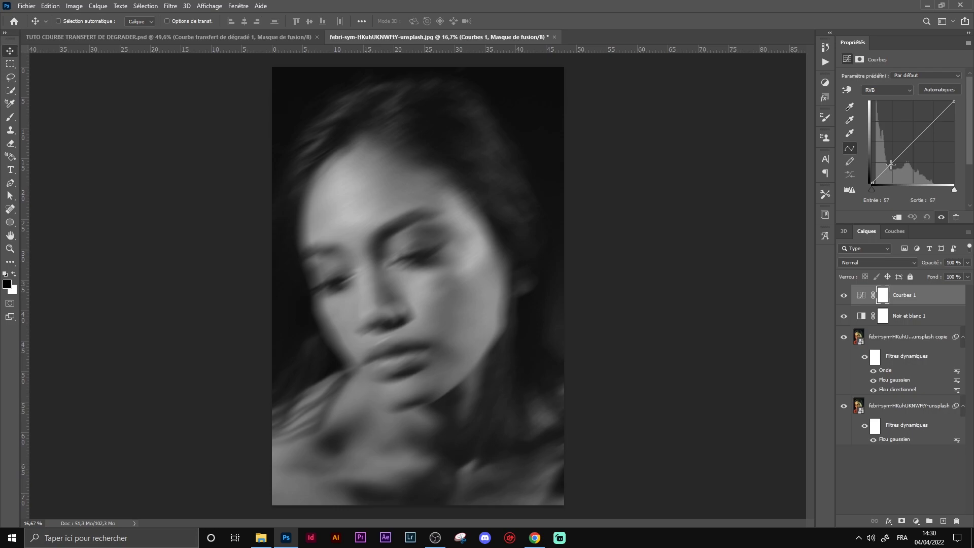
drag(891, 163, 895, 167)
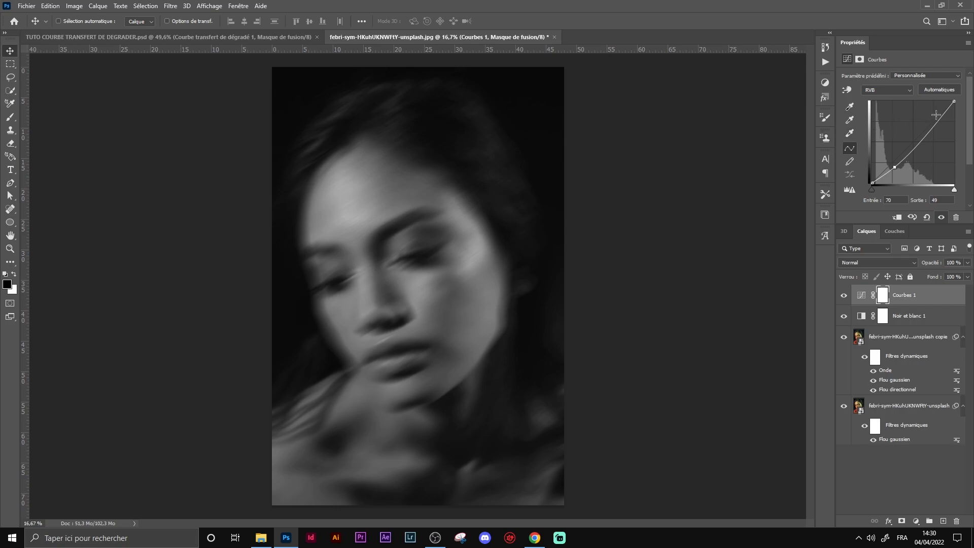
click(937, 122)
drag(936, 122, 929, 109)
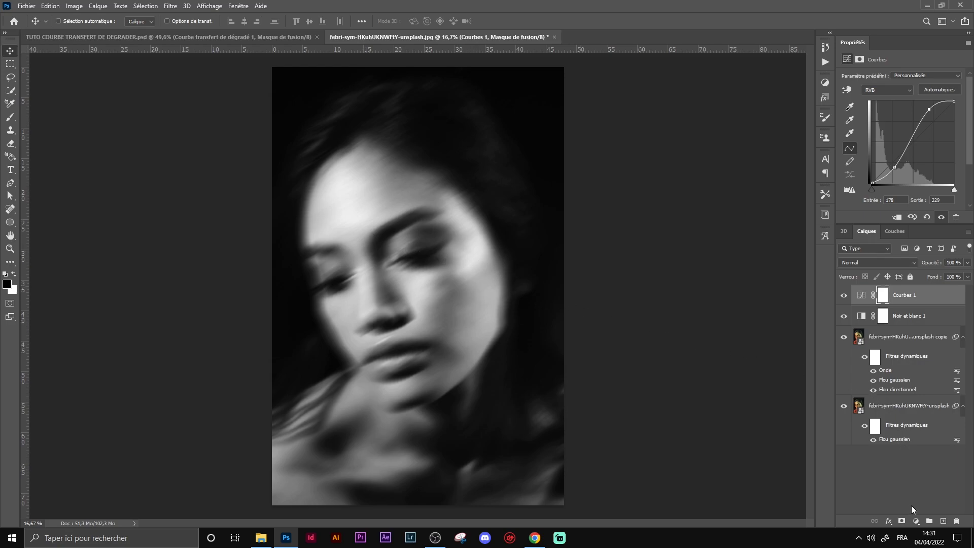
Step: Add a Gradient Map adjustment using the DRIP GRADIENT preset, moving its color stops to 23% and 79%
click(915, 522)
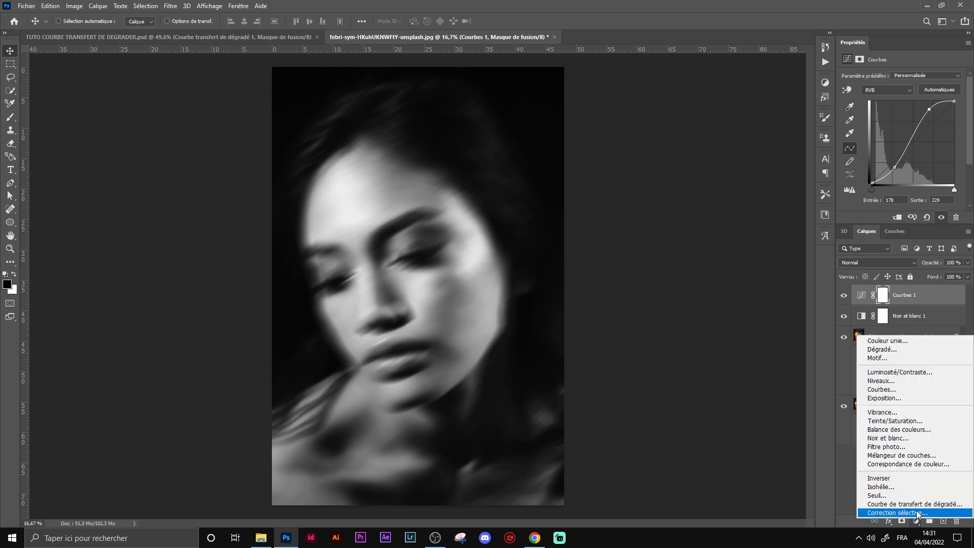
click(915, 504)
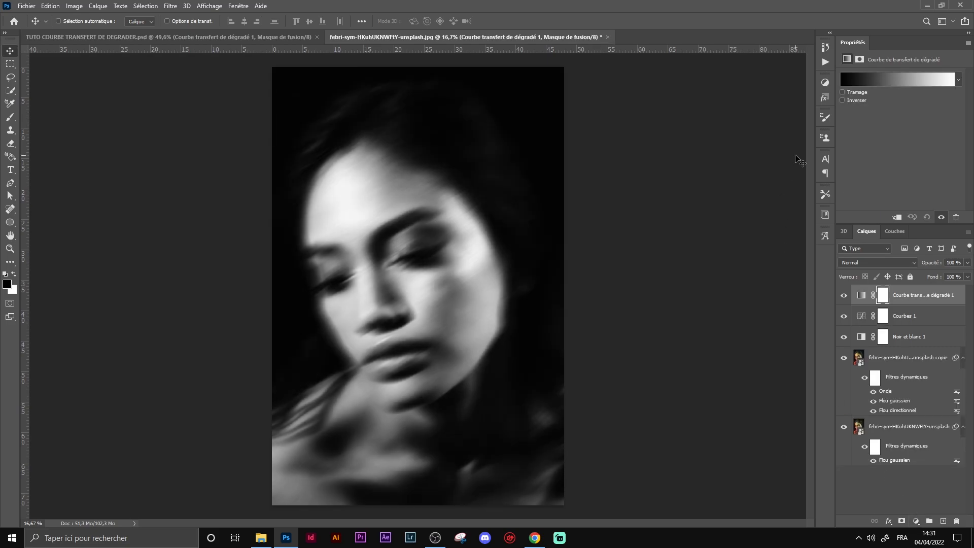
click(912, 81)
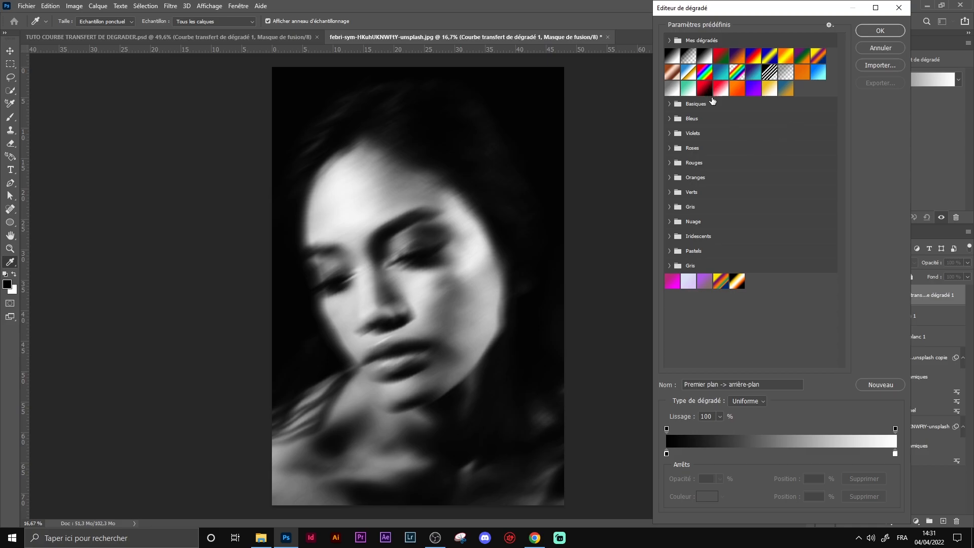
click(740, 283)
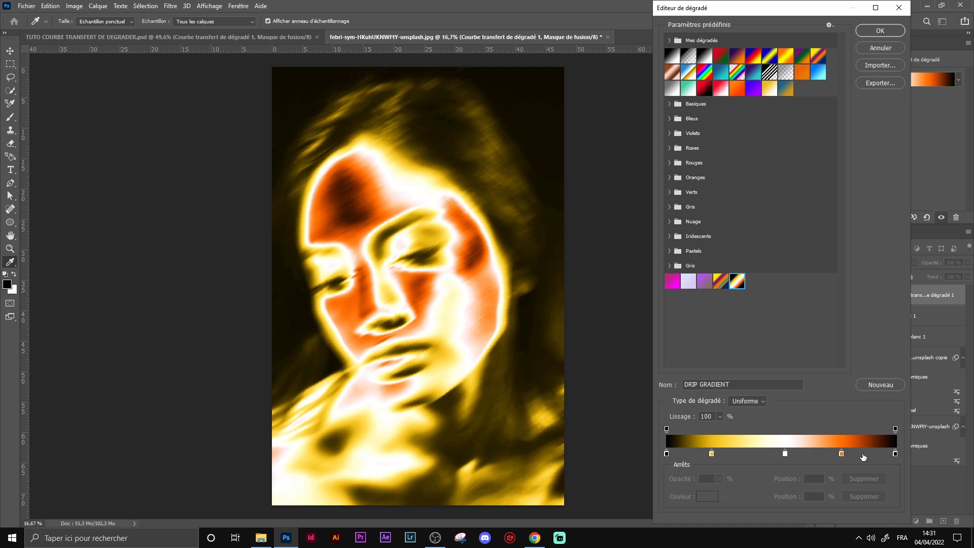
drag(711, 455, 720, 455)
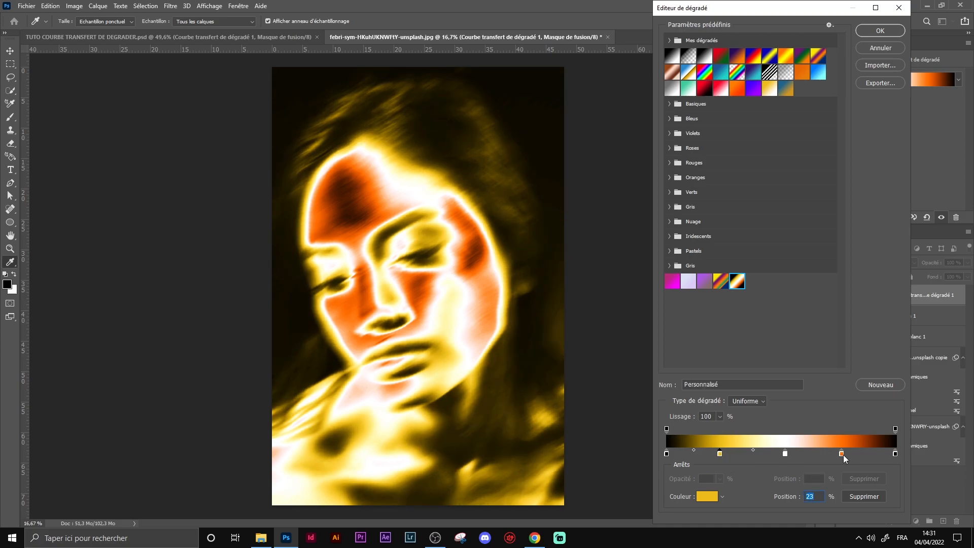
drag(844, 458, 851, 459)
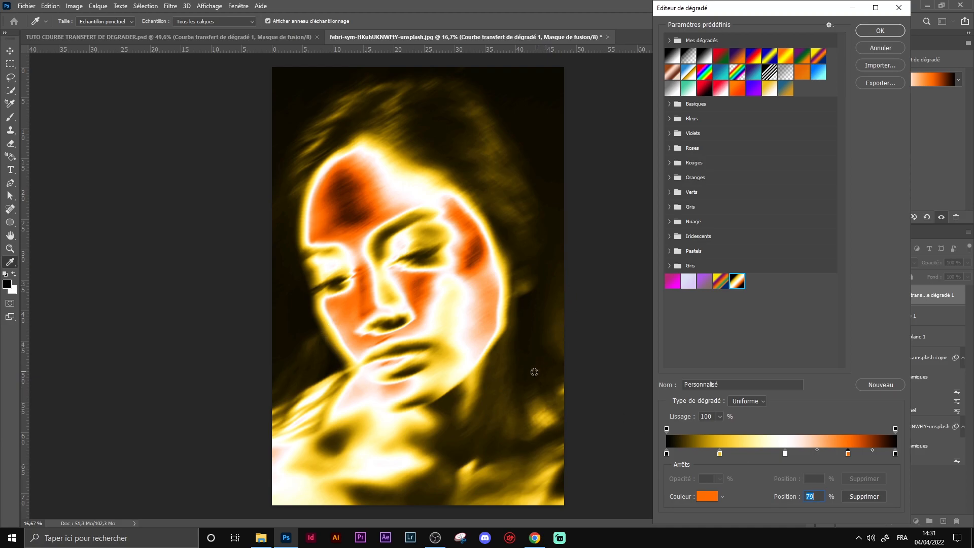
click(873, 30)
key(v)
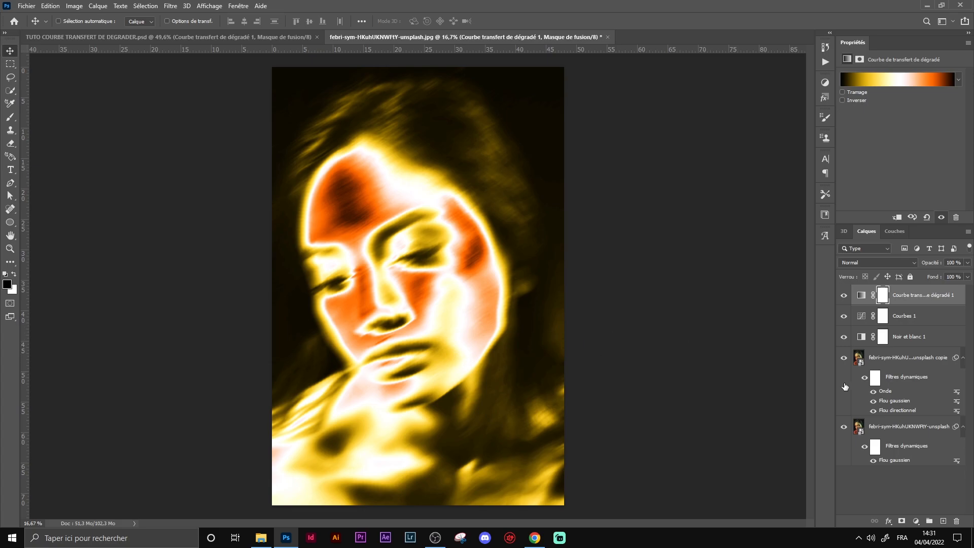
click(905, 79)
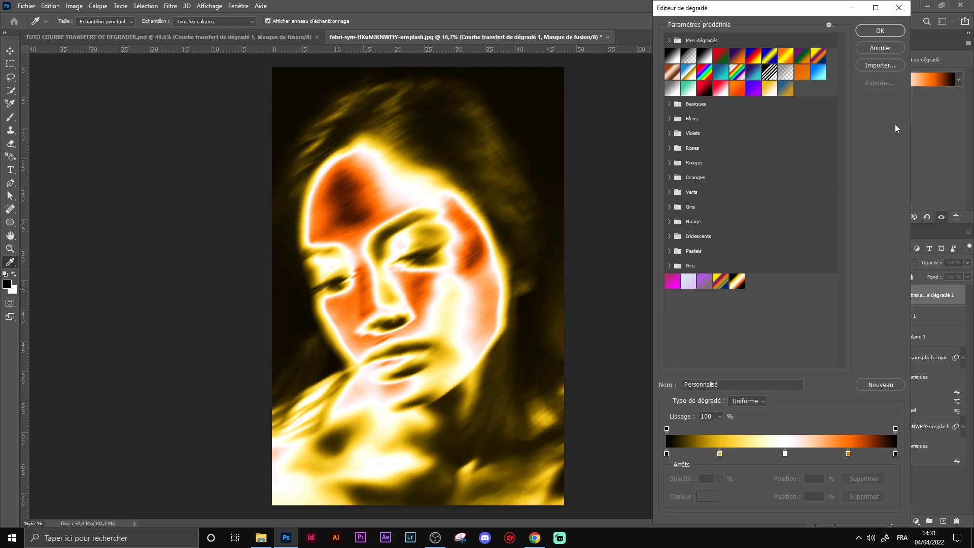
click(882, 33)
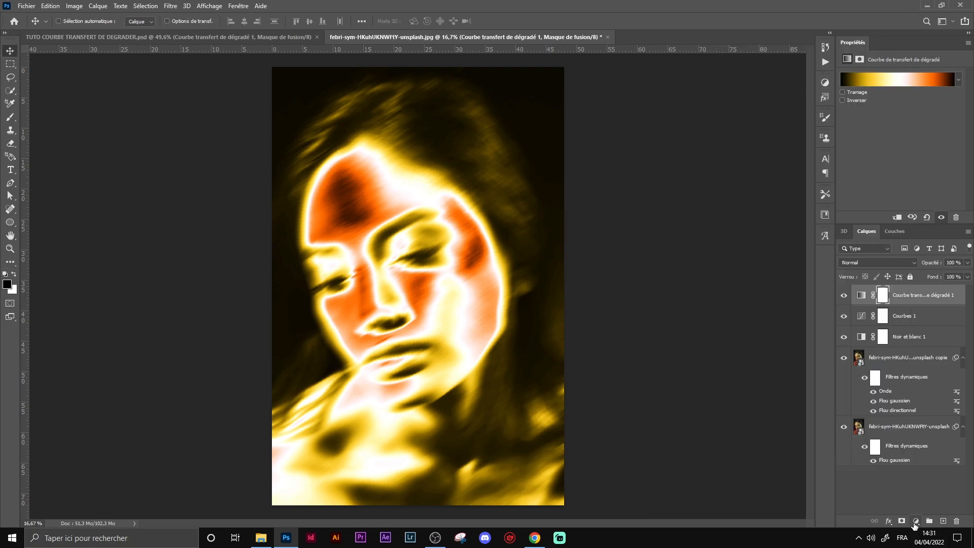
Step: Add a Hue/Saturation adjustment layer and set its hue to +156
click(913, 520)
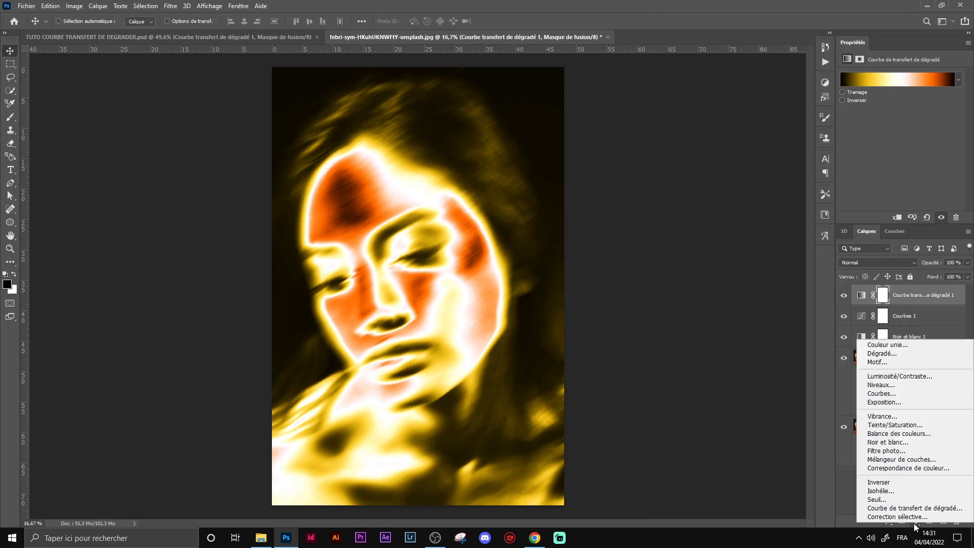
click(915, 424)
drag(902, 114, 953, 108)
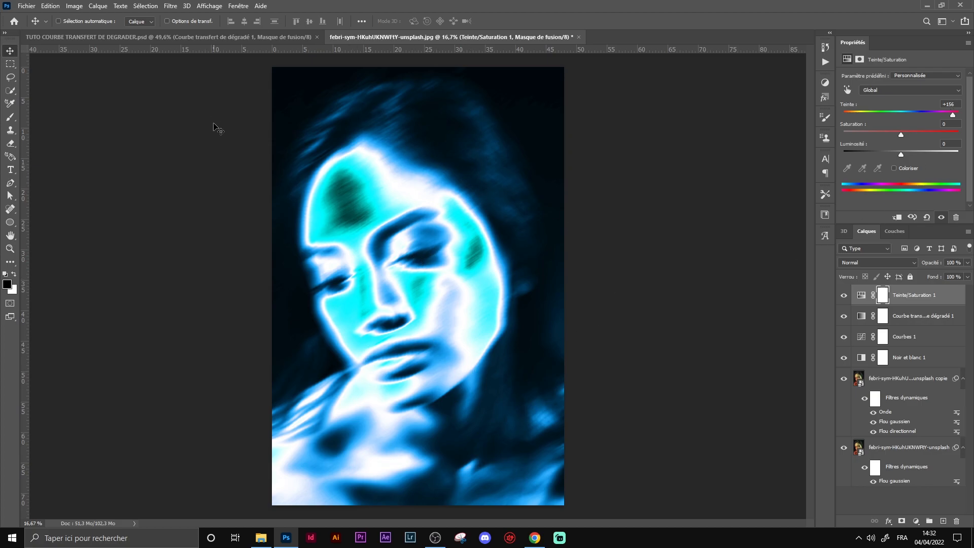
Step: Create a text layer reading OVRAX on the face and set its font to Hanson Bold
click(165, 39)
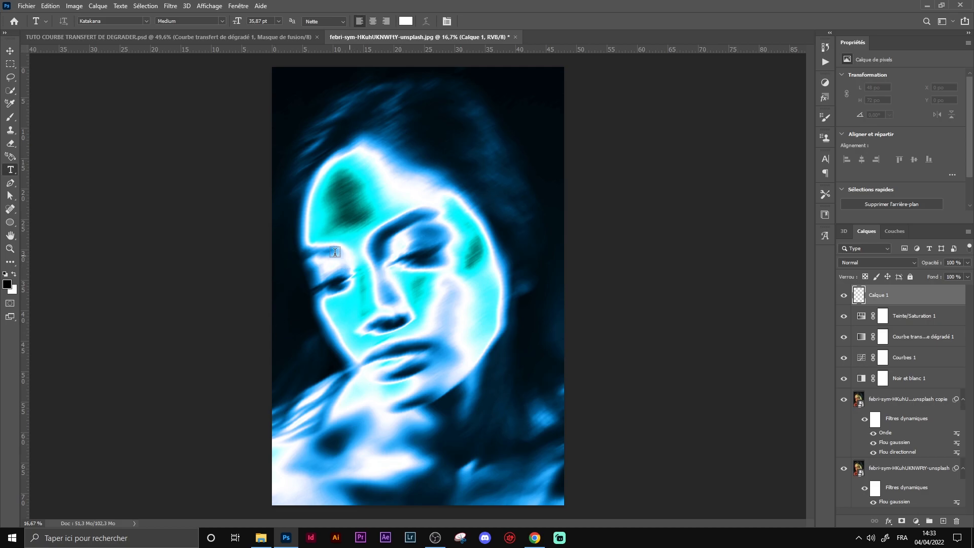
click(353, 265)
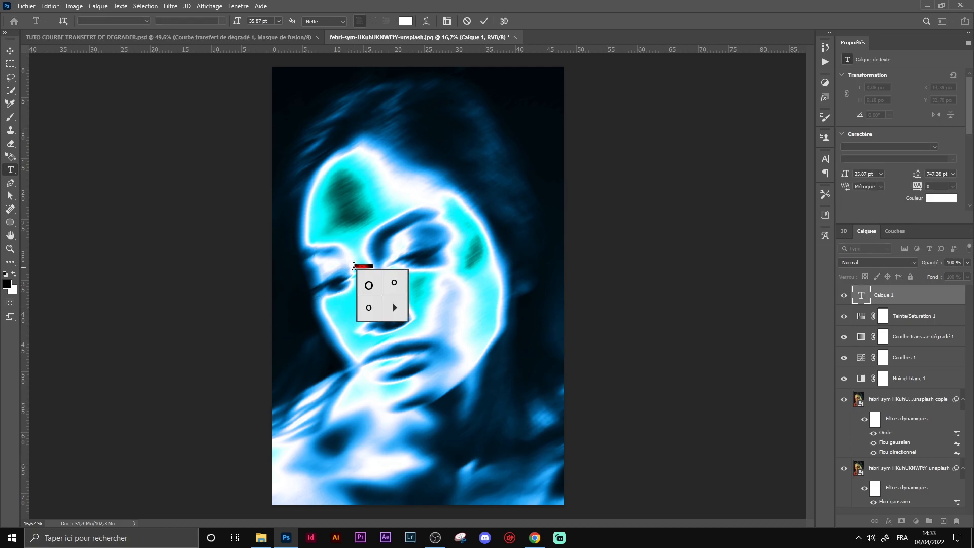
click(362, 266)
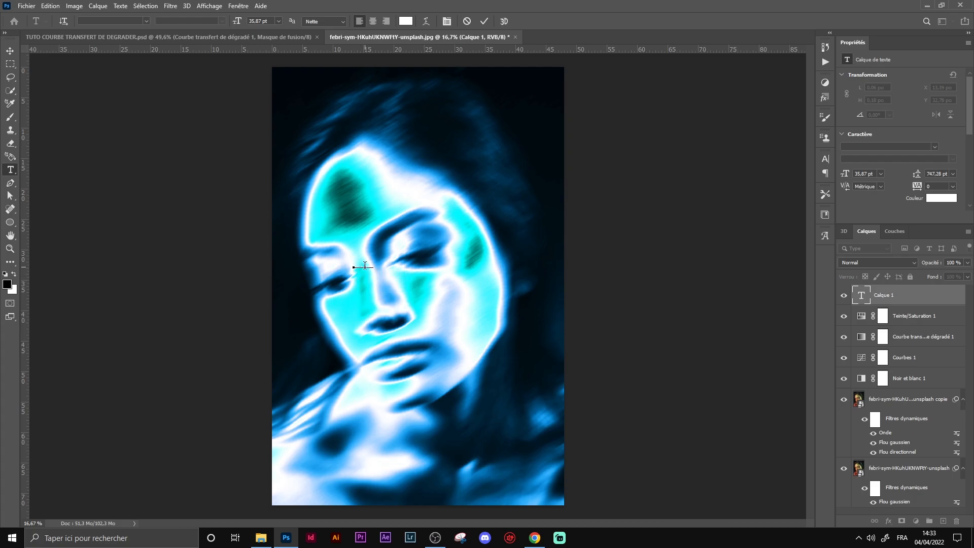
key(ctrl+a)
key(BackSpace)
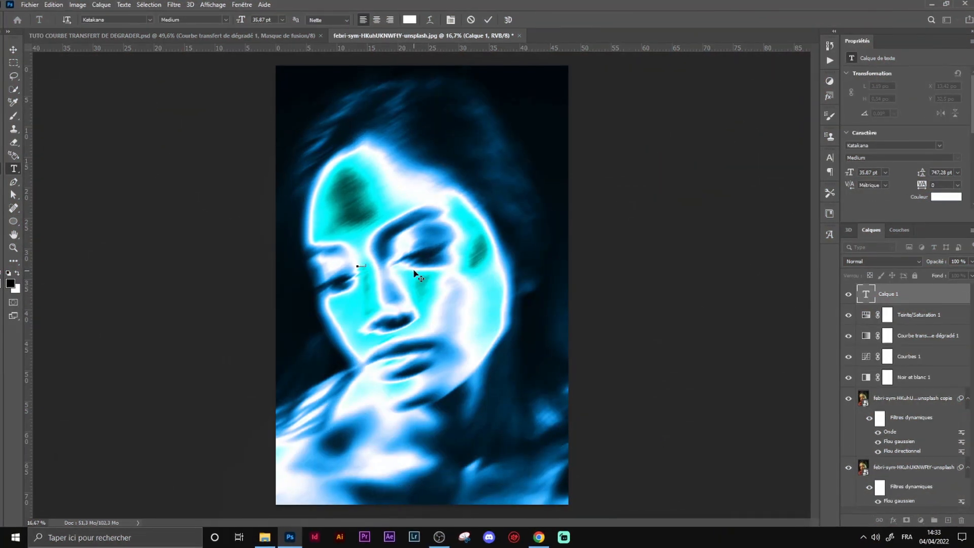
click(149, 19)
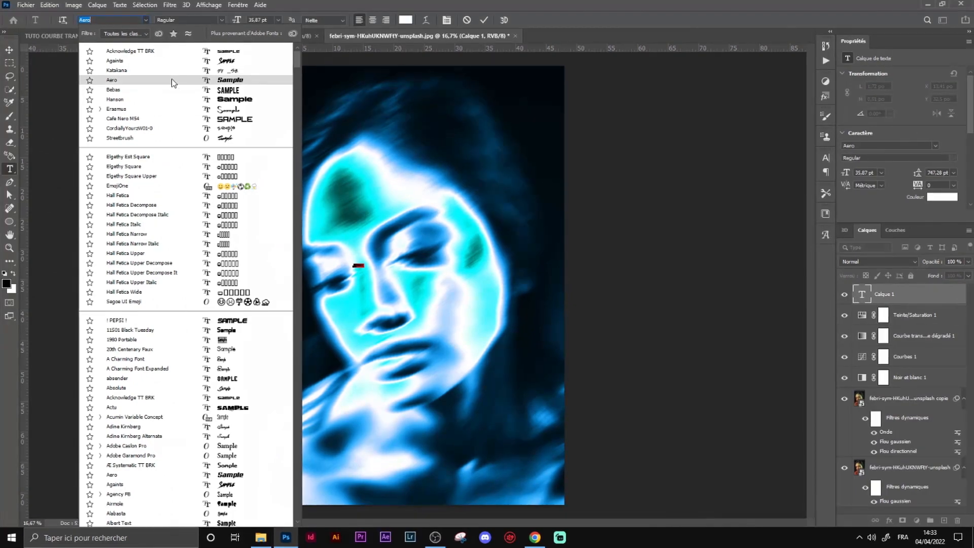
click(178, 100)
Step: Scale the OVRAX text much wider and move it to the middle of the face
click(9, 49)
key(ctrl+t)
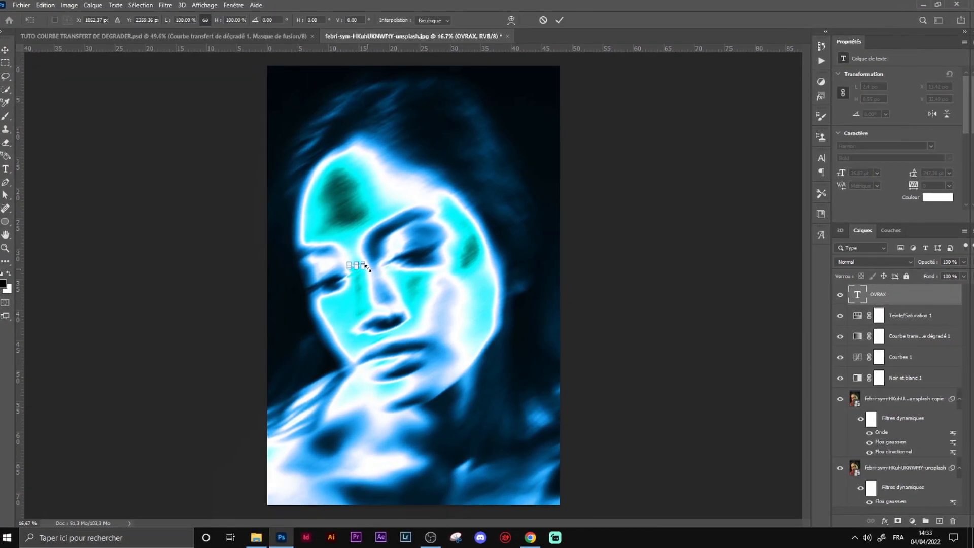
drag(364, 266, 582, 266)
drag(480, 252, 426, 280)
key(Return)
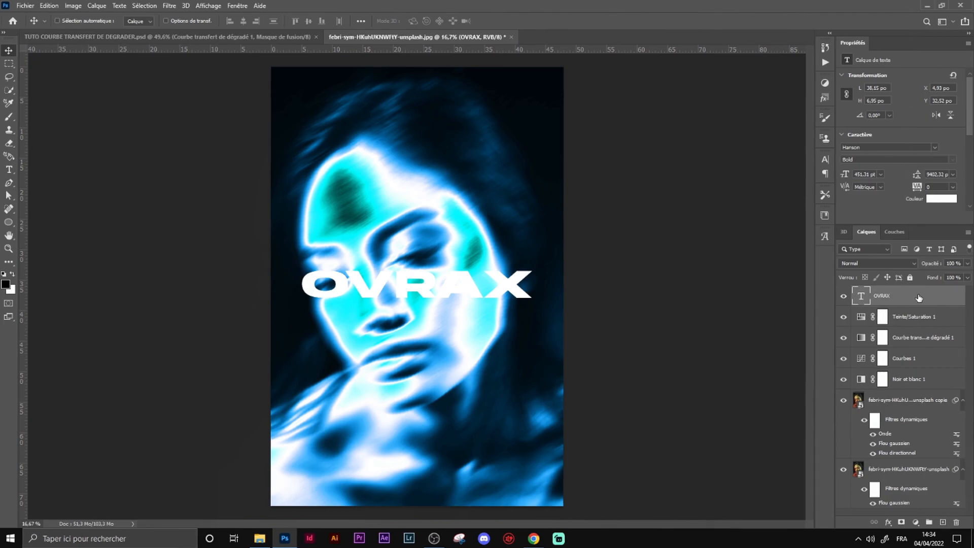
Step: Apply a Color Overlay layer style to the OVRAX text using a light cyan sampled from the image
double_click(931, 301)
click(423, 186)
drag(626, 45, 727, 38)
click(739, 78)
click(391, 190)
click(813, 81)
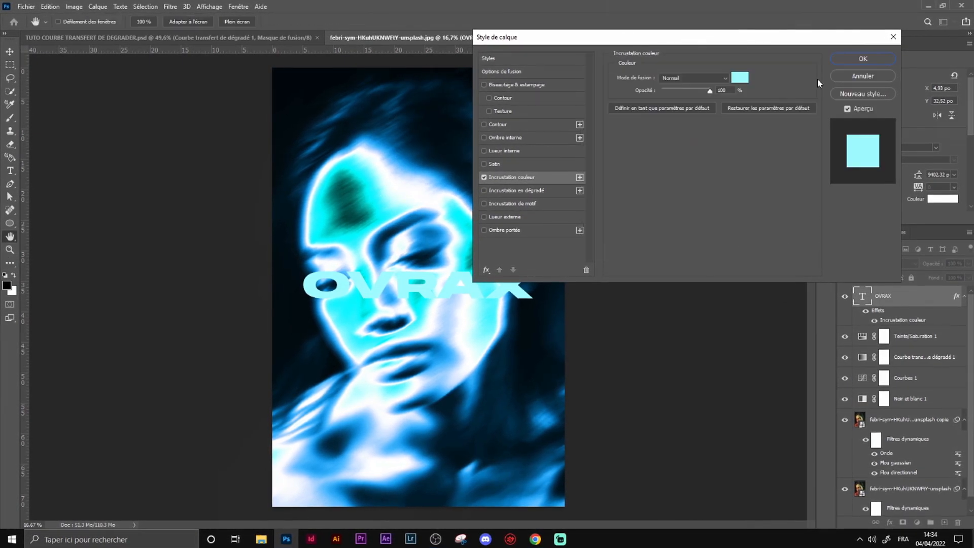
key(Return)
Step: Add a new text layer reading EFFET COURBE DE TRANSFERT DE D2GRAD2 below the face
key(ctrl+shift+alt+n)
key(t)
click(390, 317)
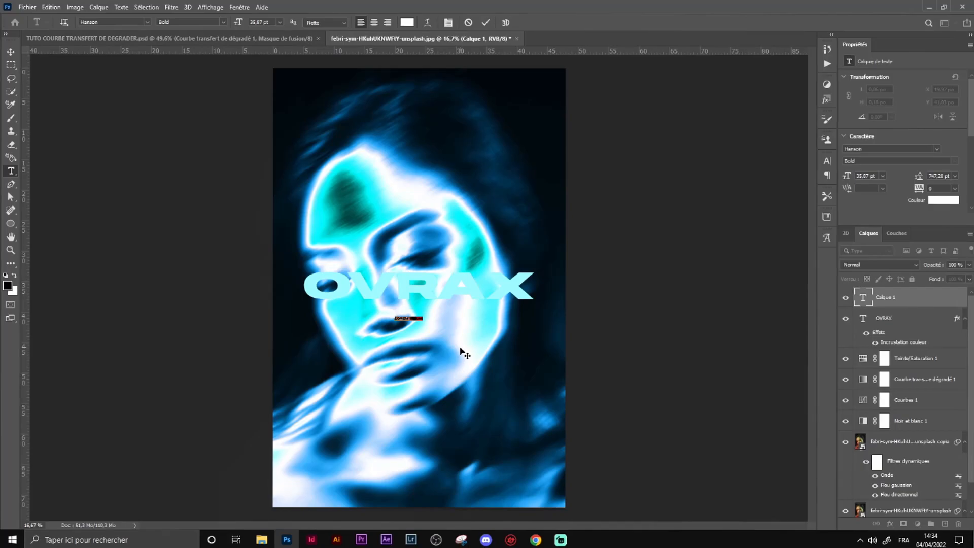
text(EFFET)
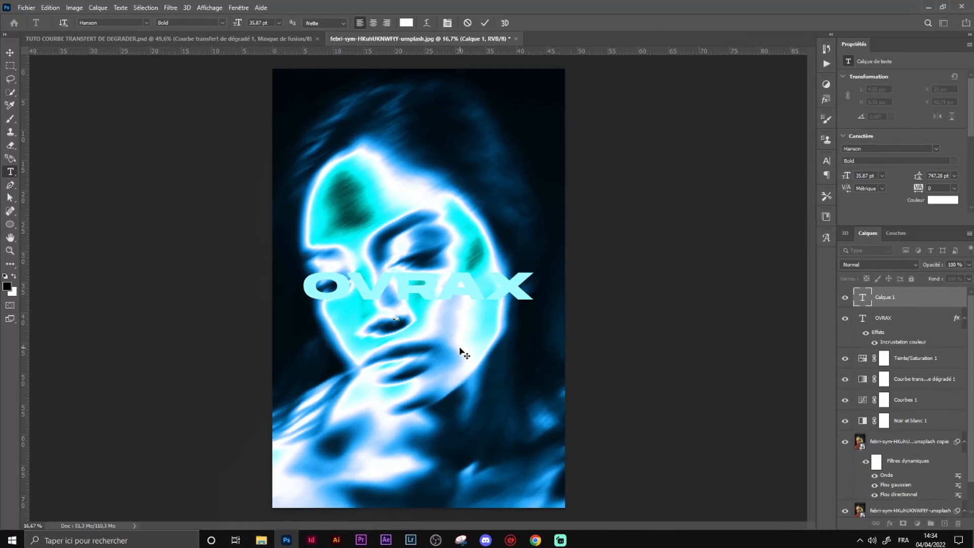
text( COURBE TRANSF)
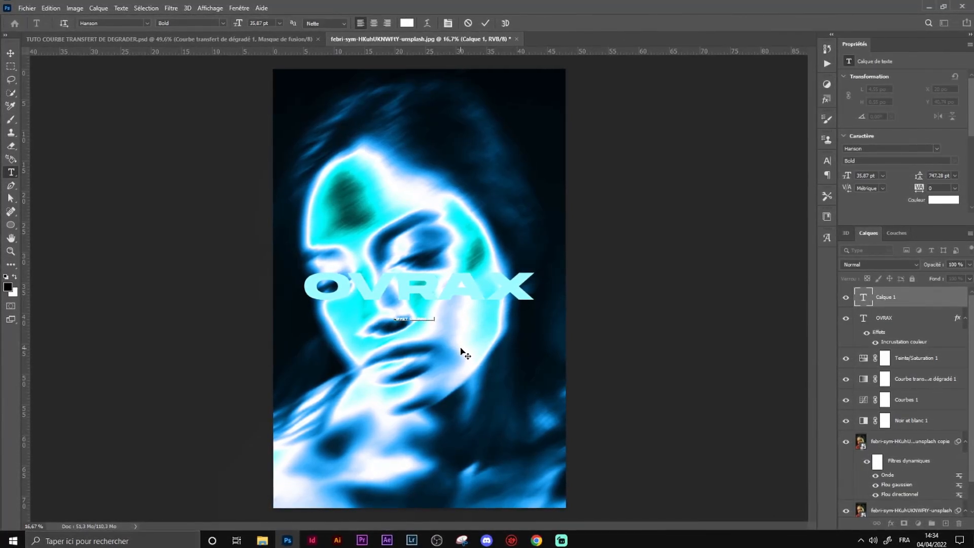
text(ERT)
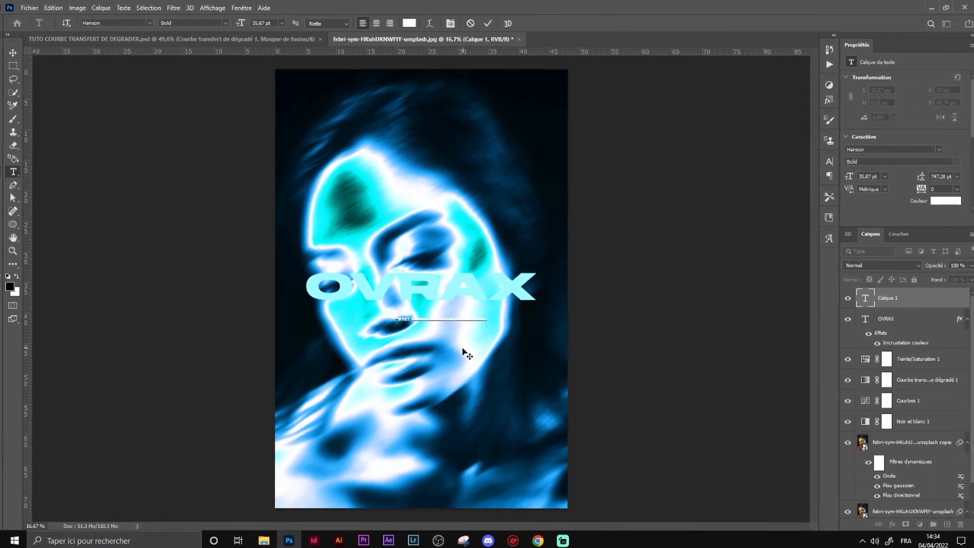
Step: Move the caption text down to the bottom edge of the image
key(ctrl+t)
drag(445, 313, 453, 501)
key(Return)
Step: Color the whole caption #6ec2ff sampled from the image and set its font to Aero
key(t)
click(426, 498)
key(ctrl+a)
click(411, 24)
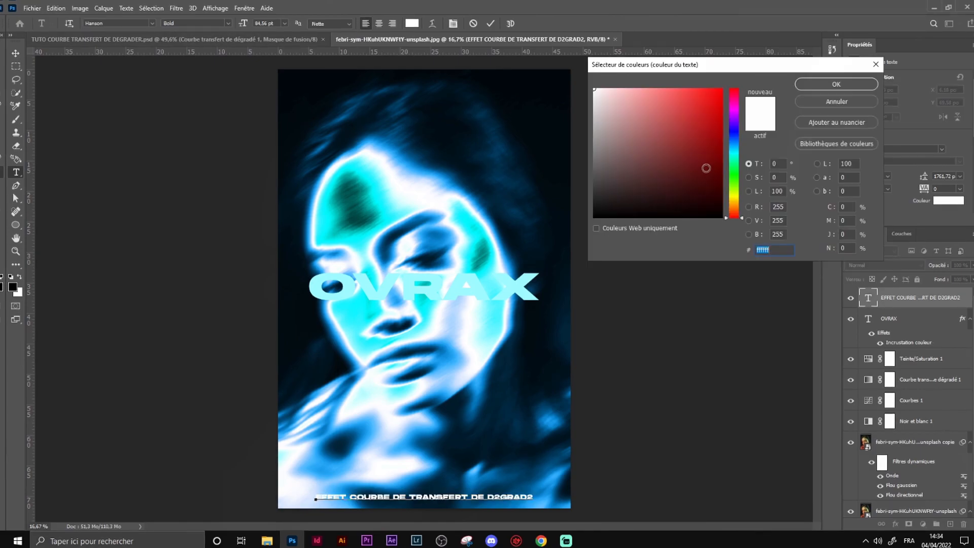
click(403, 317)
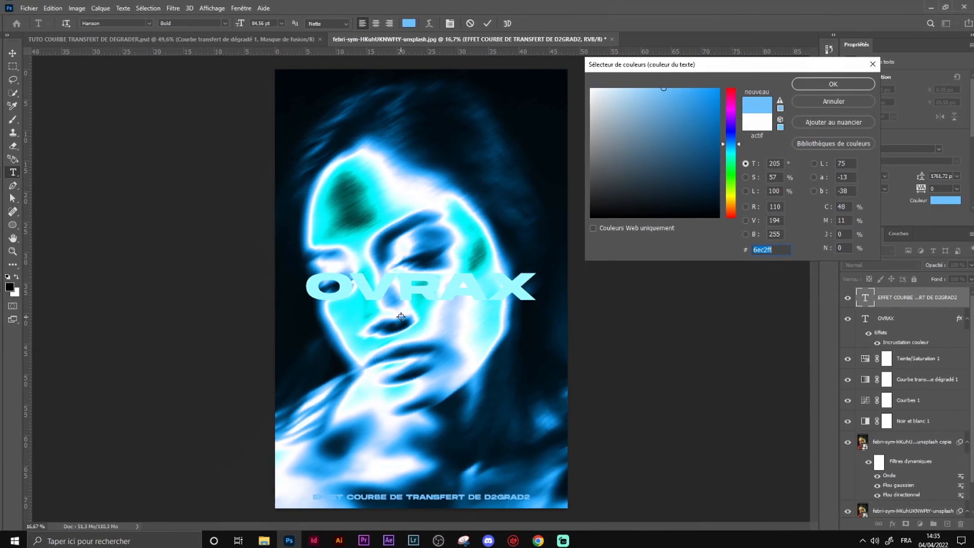
click(834, 84)
click(148, 23)
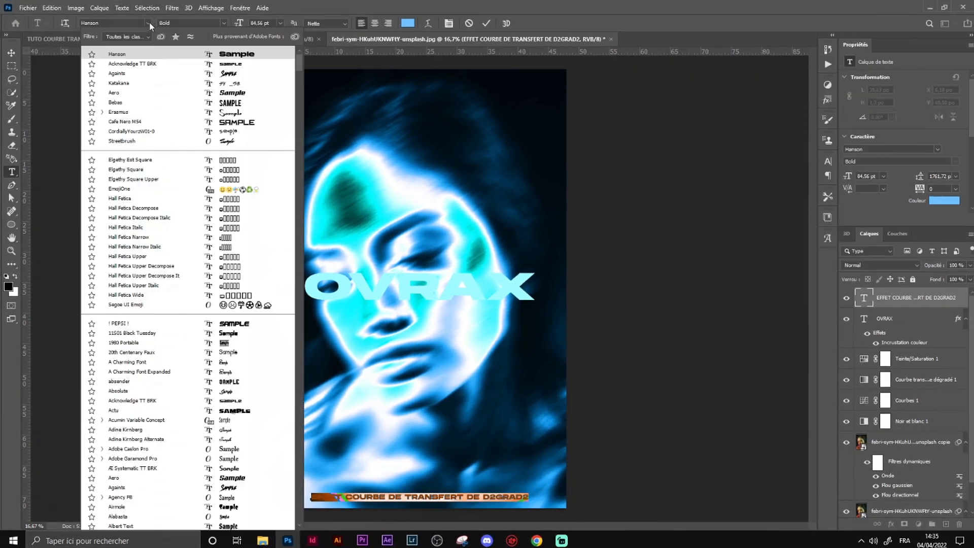
click(174, 94)
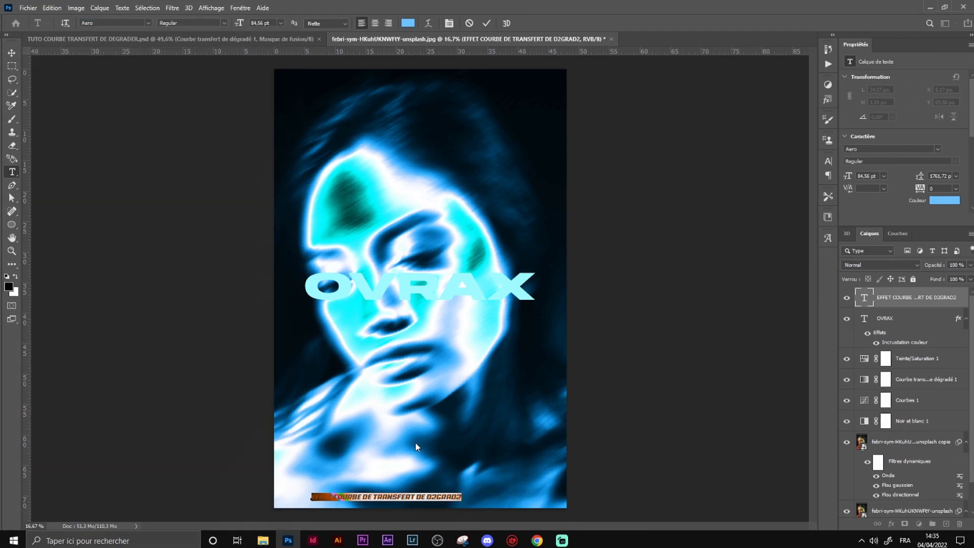
Step: Correct the caption's last word to DÉGRADÉ and center the caption at the bottom
click(437, 498)
text(E)
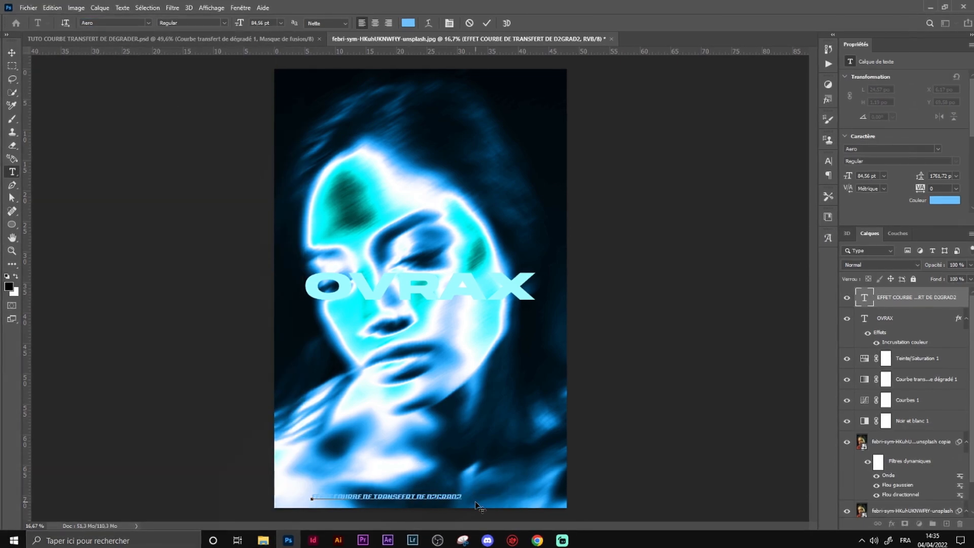
click(463, 493)
key(BackSpace)
text(E)
click(14, 54)
drag(437, 496, 472, 498)
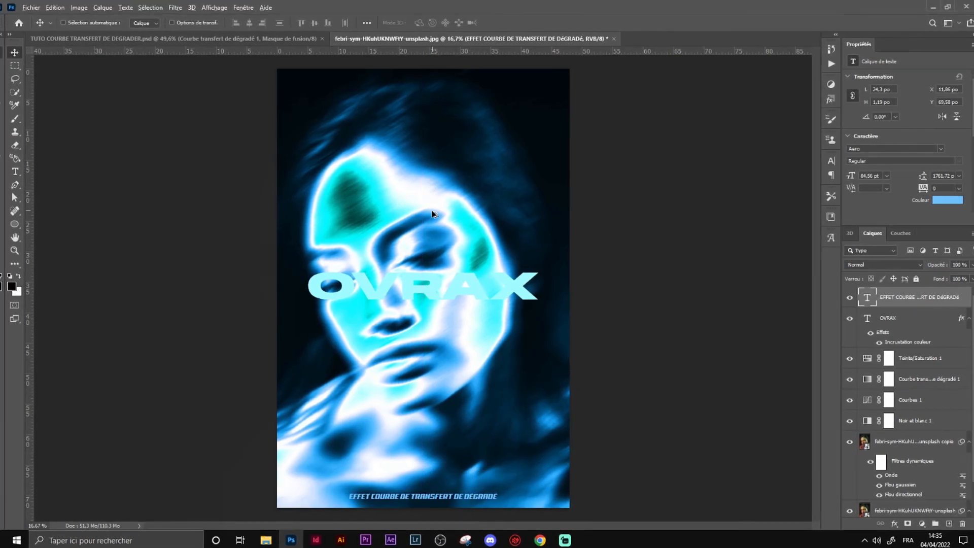
Step: Collapse the OVRAX layer effects and hide the two text layers
scroll(432, 213, down, 1)
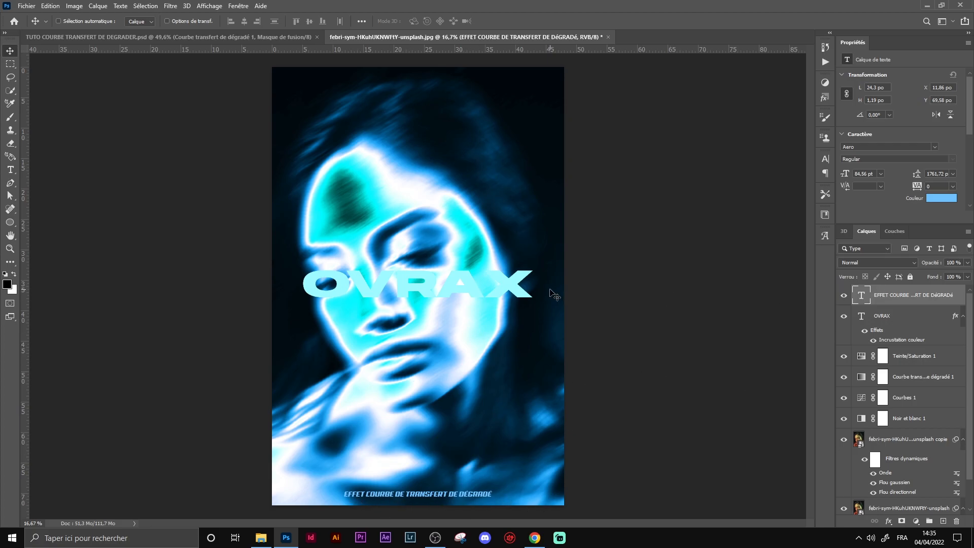
click(963, 317)
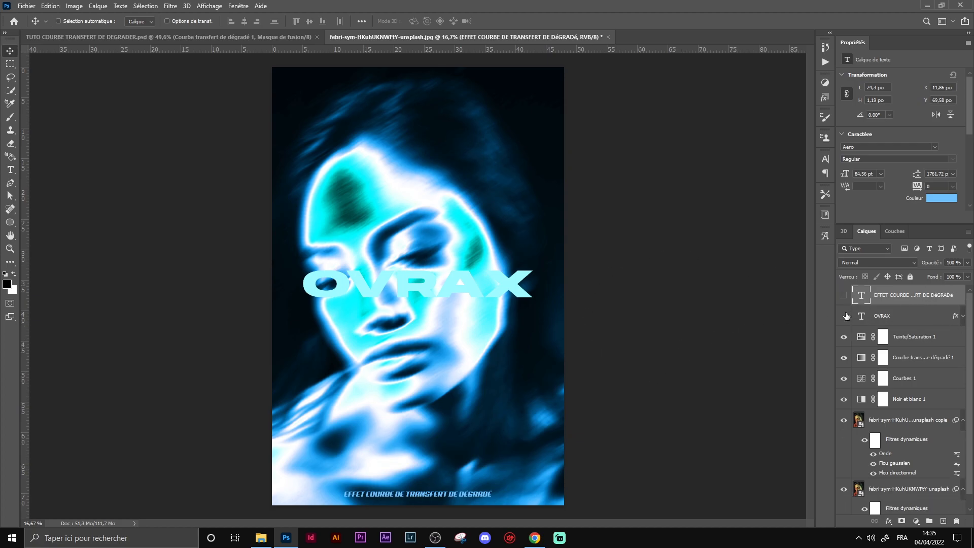
click(845, 316)
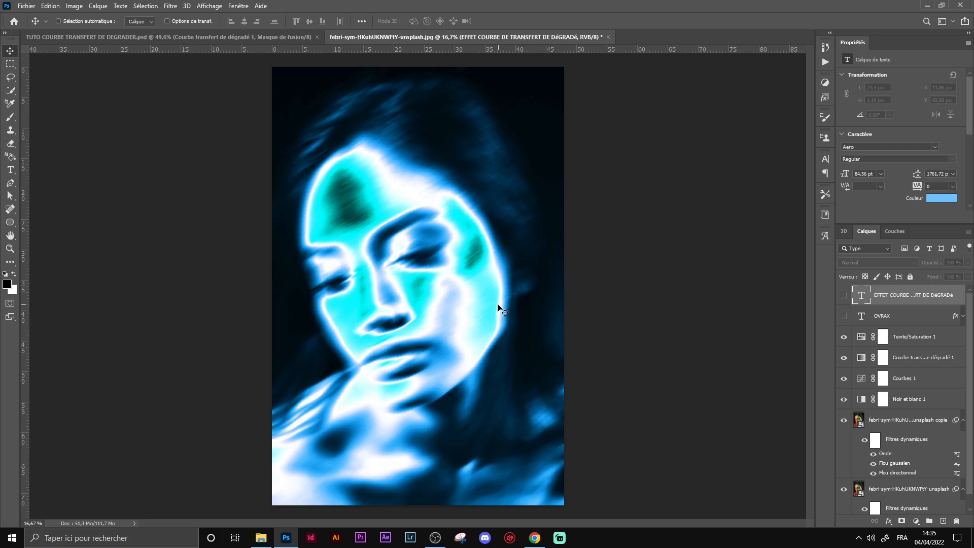
Step: Create a merged stamp layer of the visible image above the adjustment layers
click(930, 343)
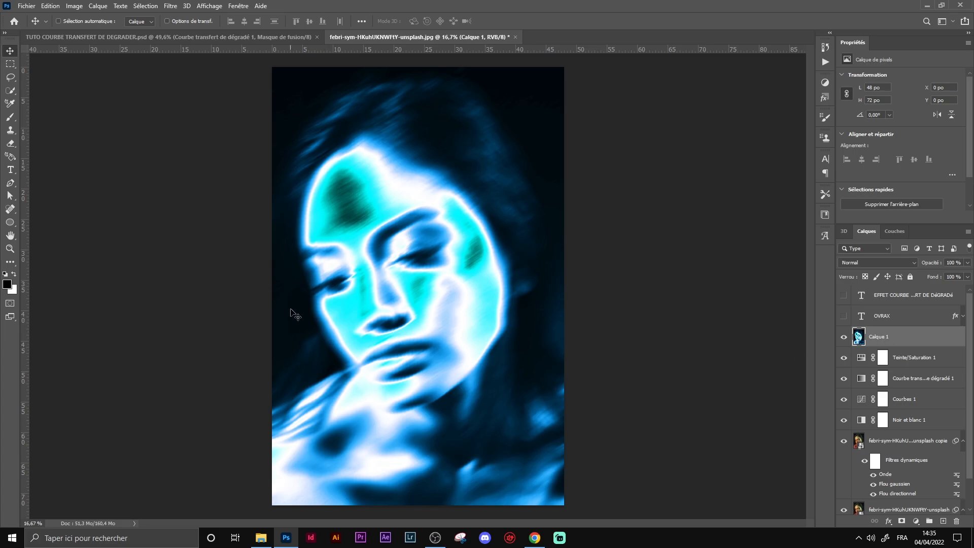
scroll(555, 330, down, 2)
scroll(555, 330, up, 2)
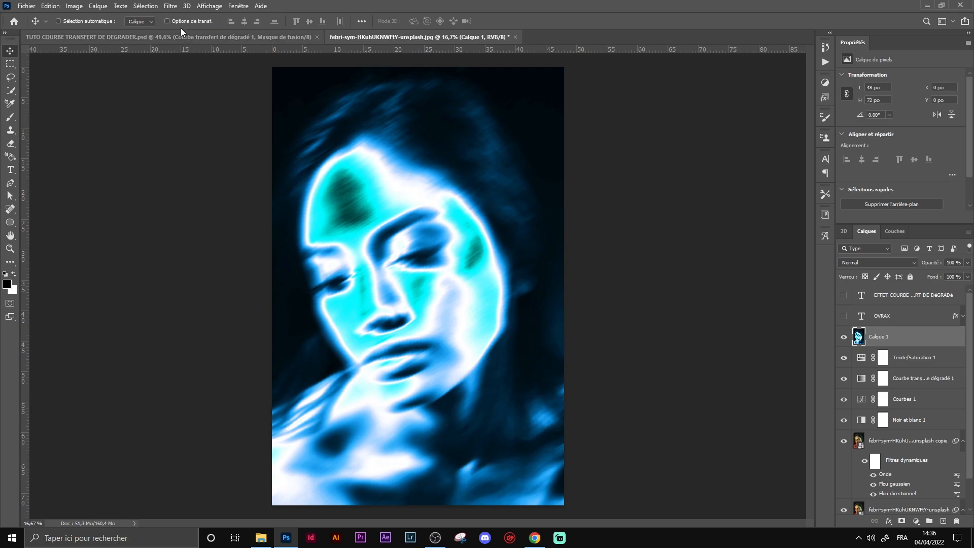
Step: Apply a Radial Blur in Zoom mode with an amount of 74 to the merged layer
click(171, 5)
mouse_move(262, 167)
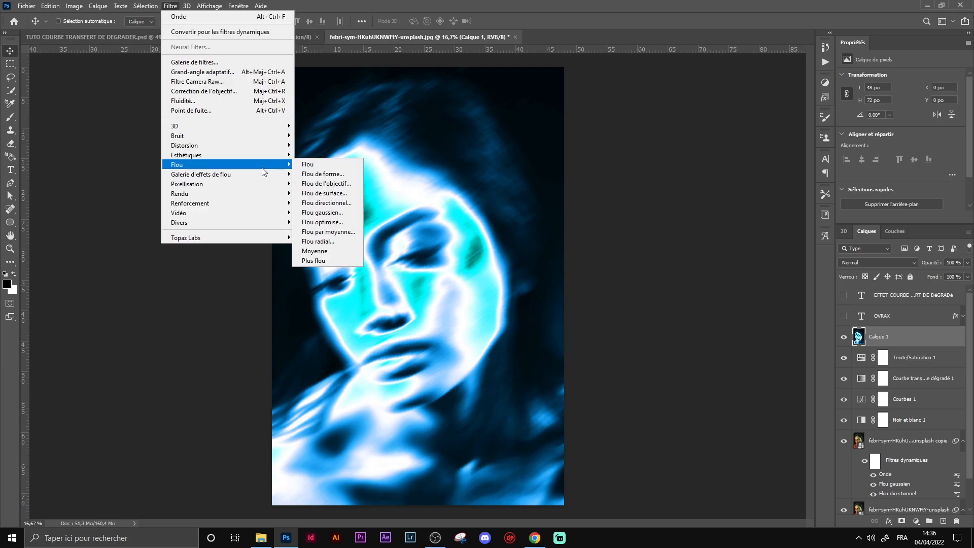
click(353, 242)
drag(467, 138, 518, 121)
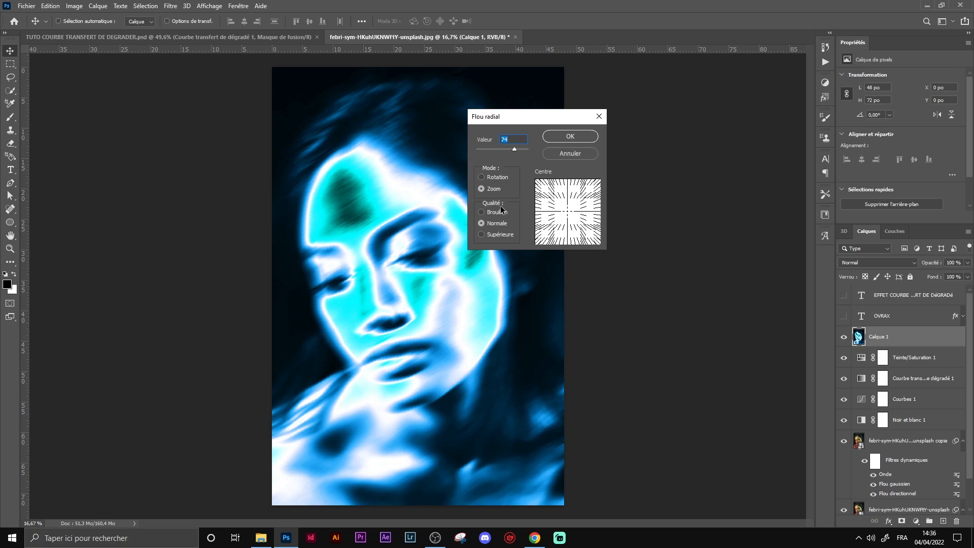
click(571, 137)
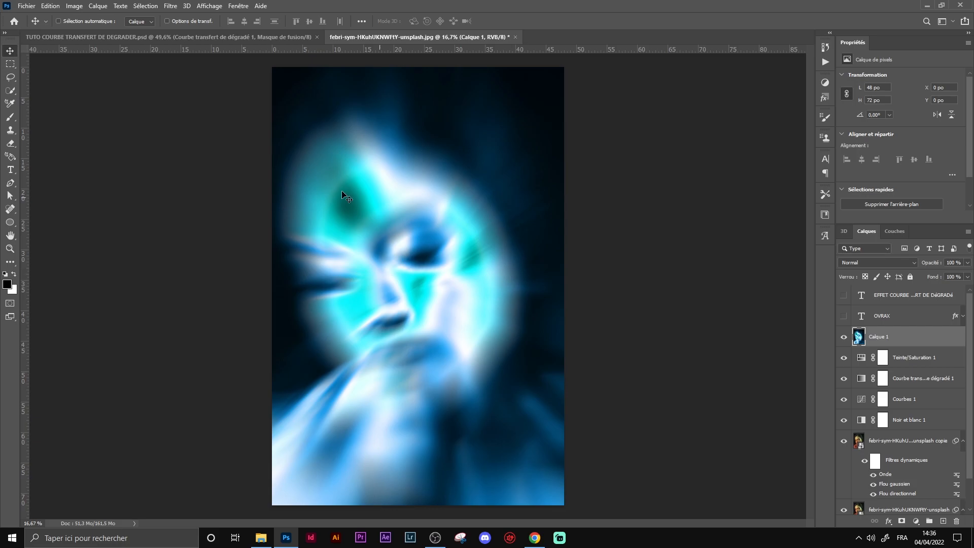
Step: Add a layer mask and paint over the face with a black brush of about 4733 px to reveal the sharp portrait
click(11, 118)
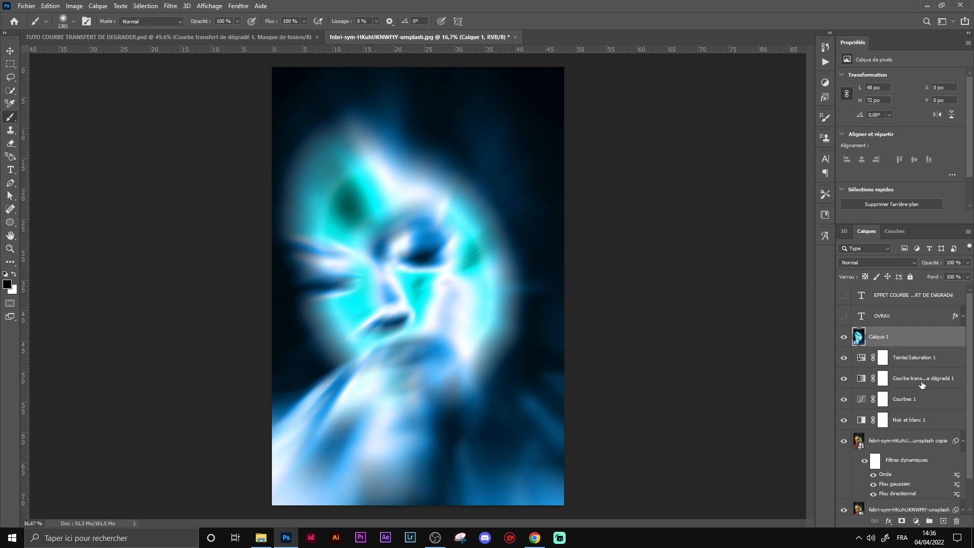
click(902, 522)
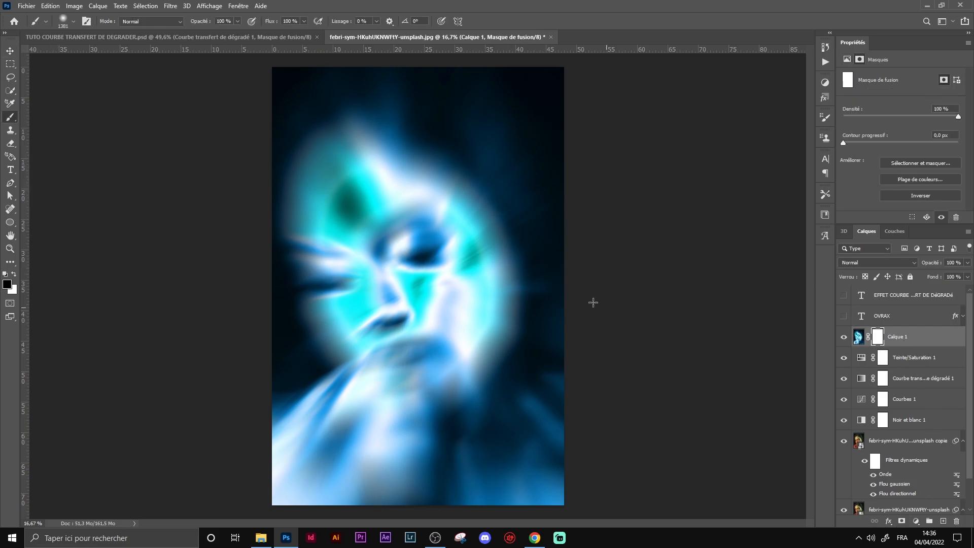
drag(413, 211, 528, 236)
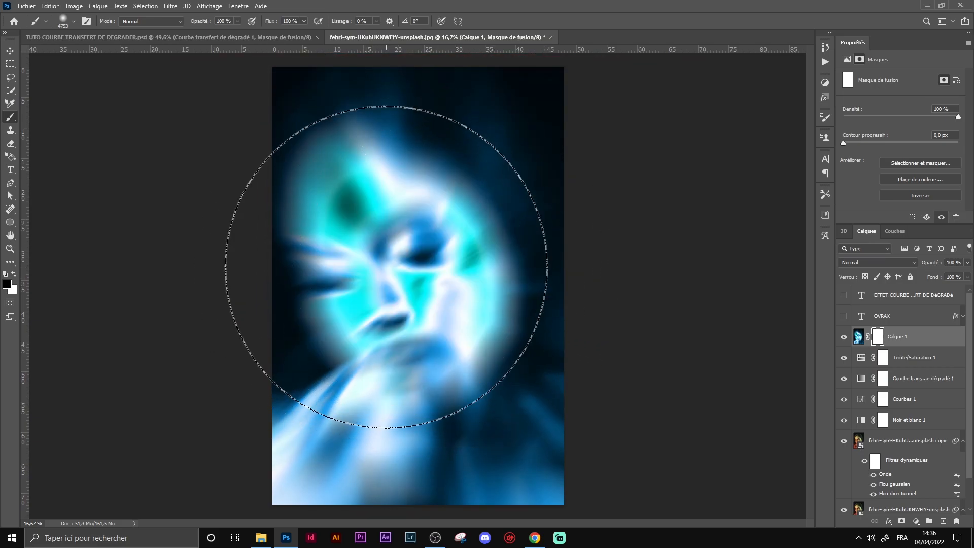
scroll(392, 274, down, 1)
scroll(391, 274, up, 1)
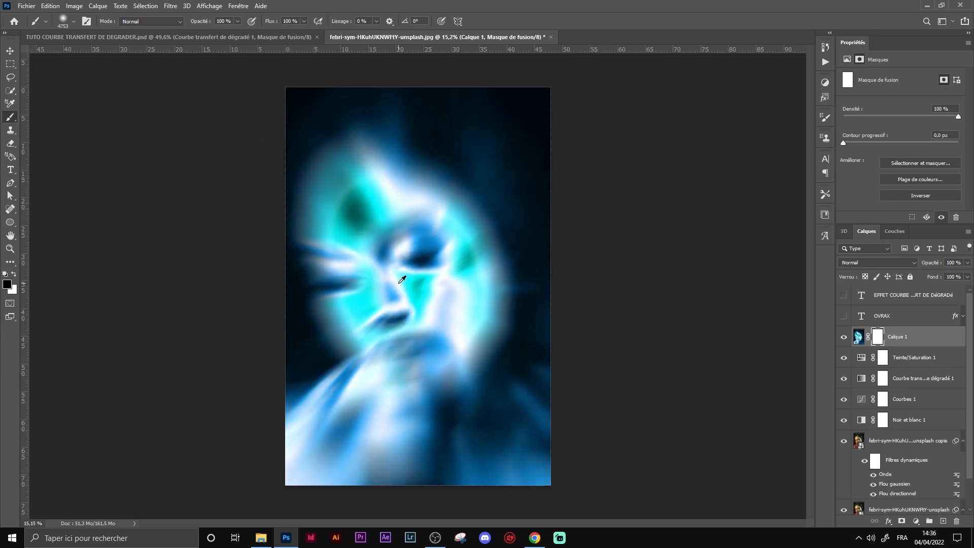
scroll(402, 280, down, 1)
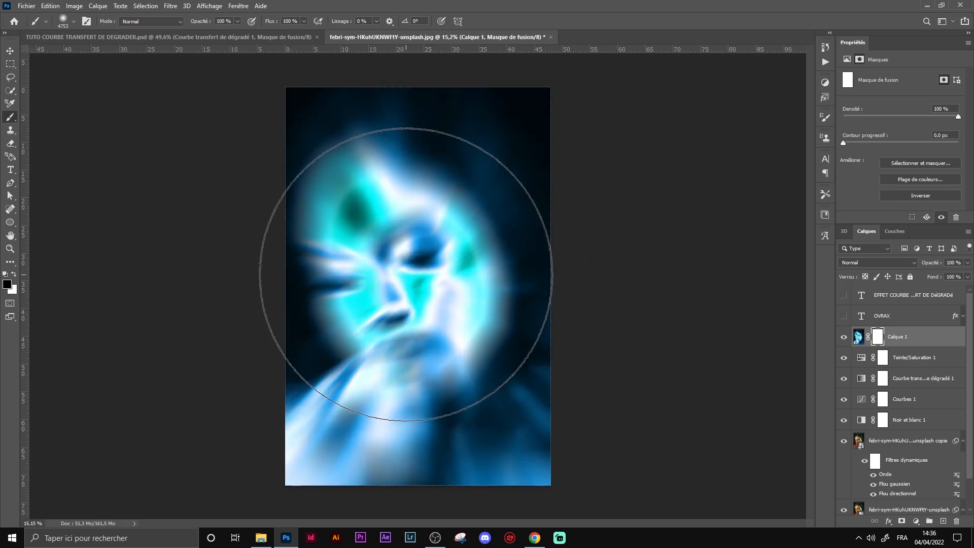
click(406, 274)
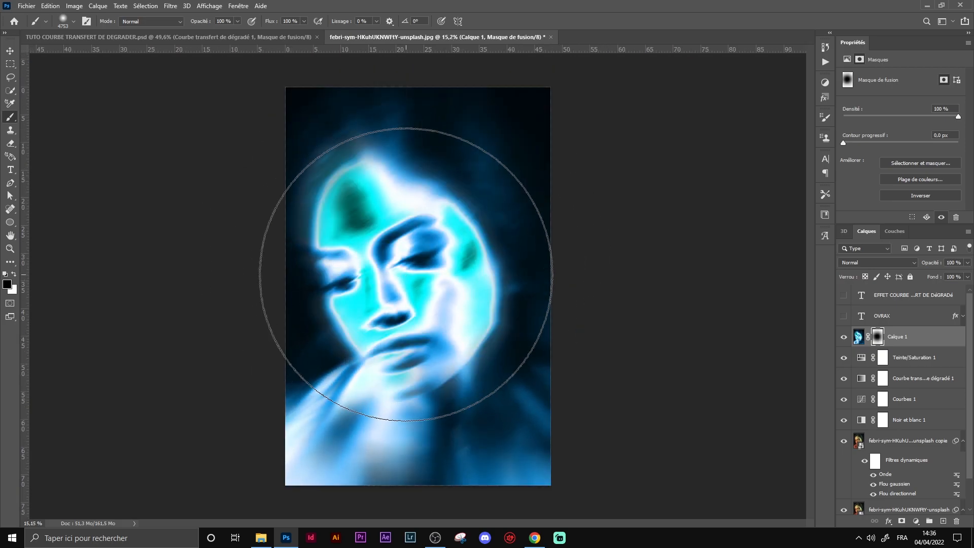
Step: Lower the merged blurred layer's opacity to 66%
click(6, 284)
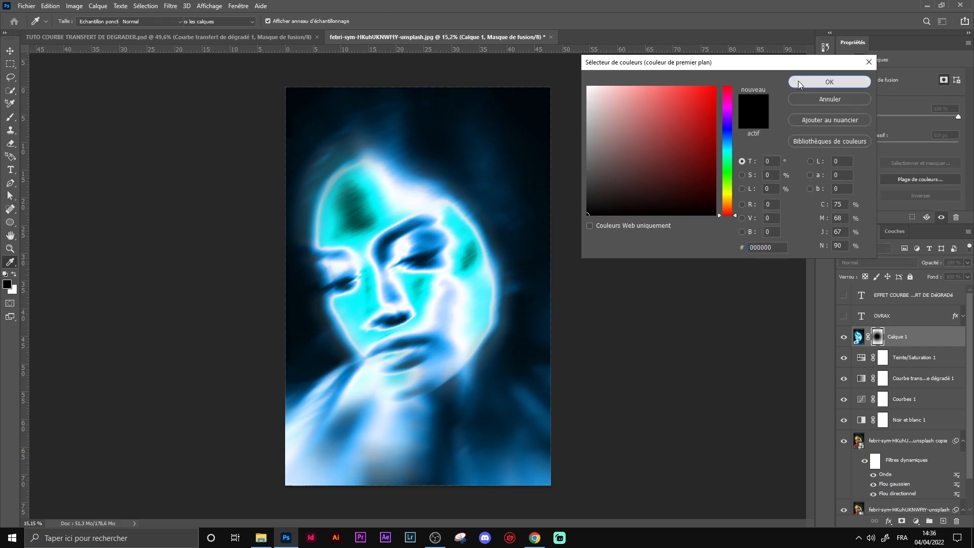
click(812, 80)
key(ctrl+plus)
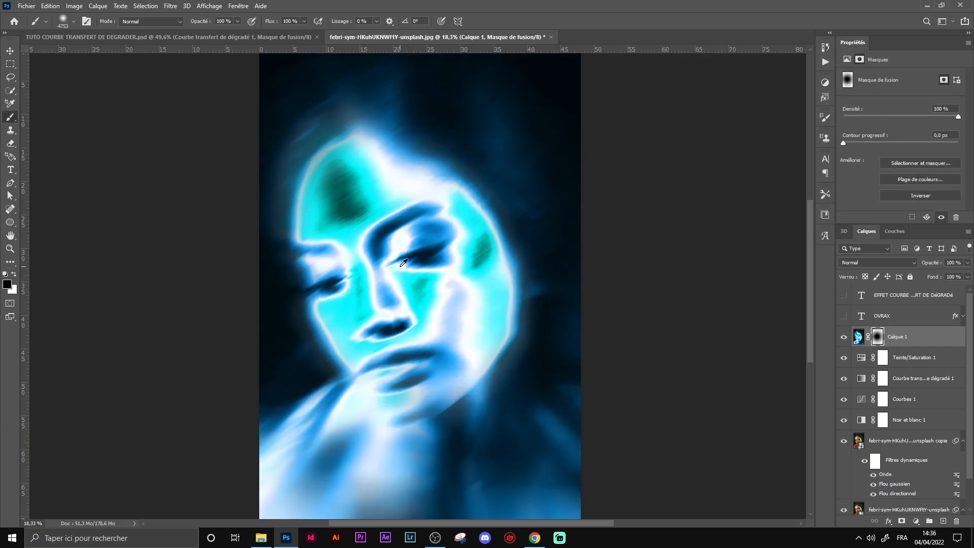
click(967, 277)
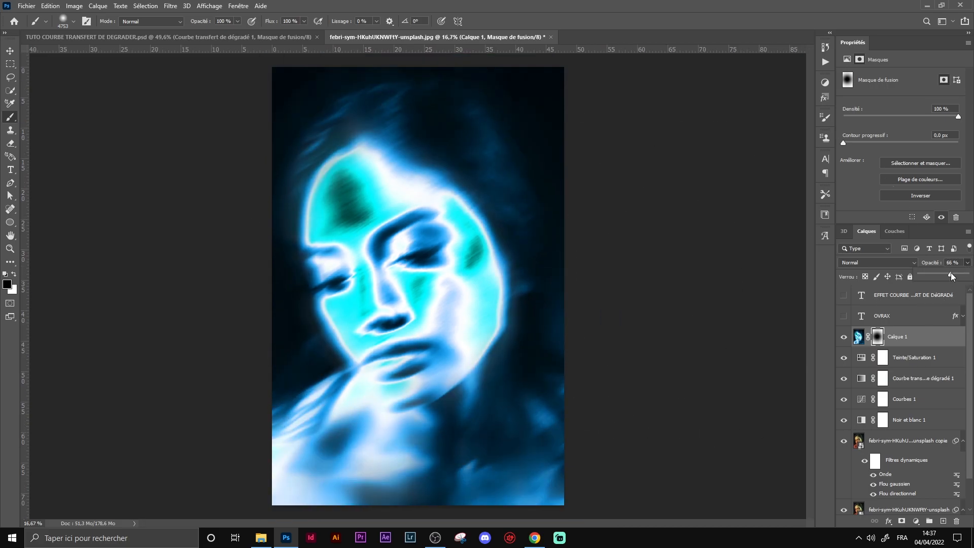
Step: Duplicate the merged blurred layer and delete the layer mask from the copy
click(937, 347)
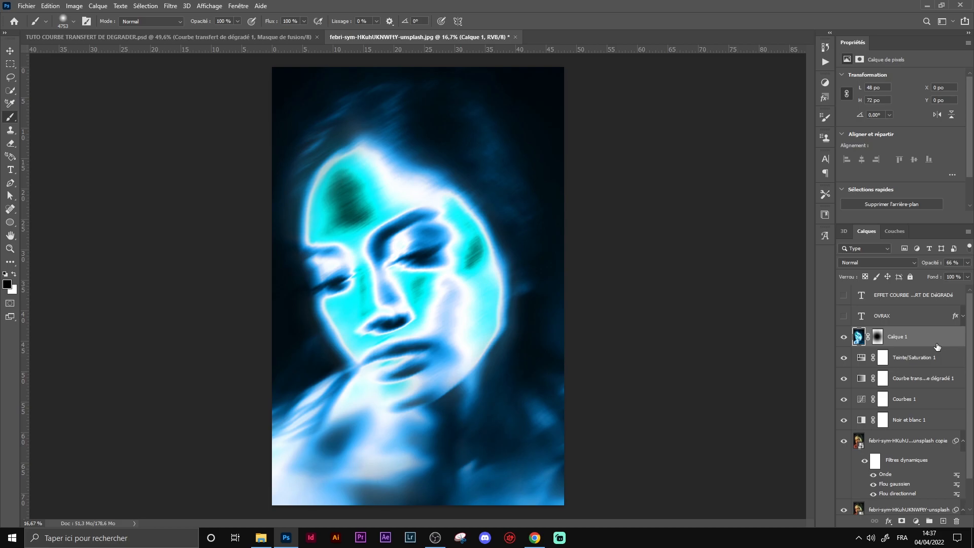
key(ctrl+j)
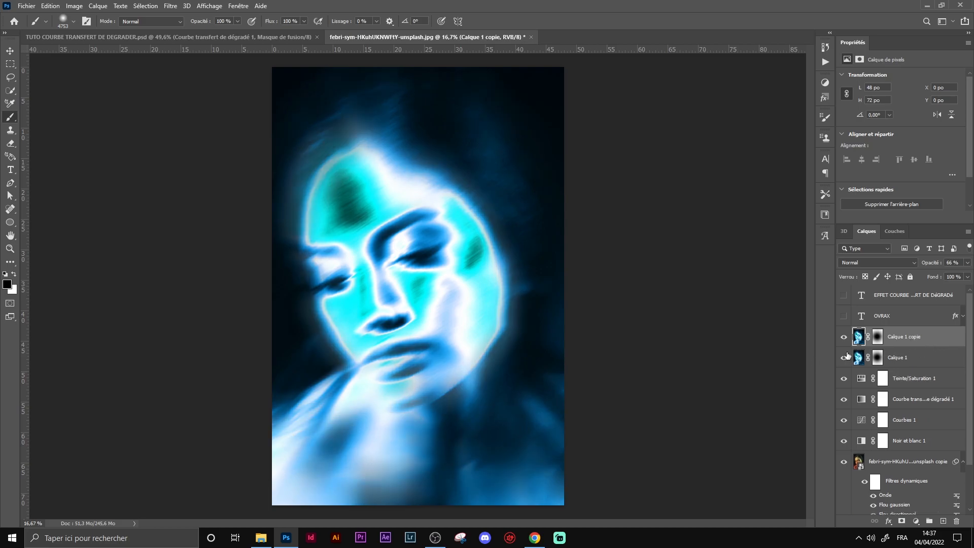
drag(877, 345, 956, 524)
click(551, 200)
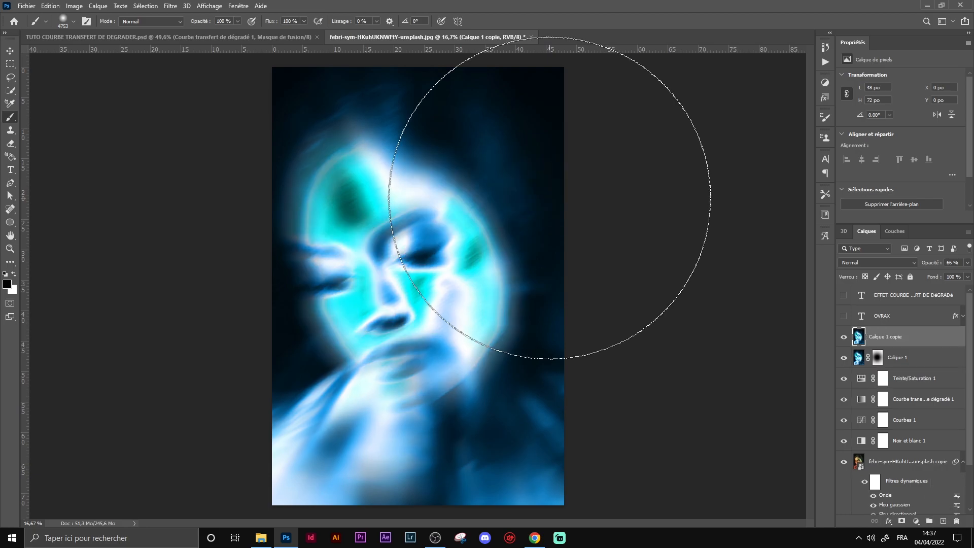
Step: Set the copy's blend mode to Couleur plus claire and its opacity to 26%
click(864, 263)
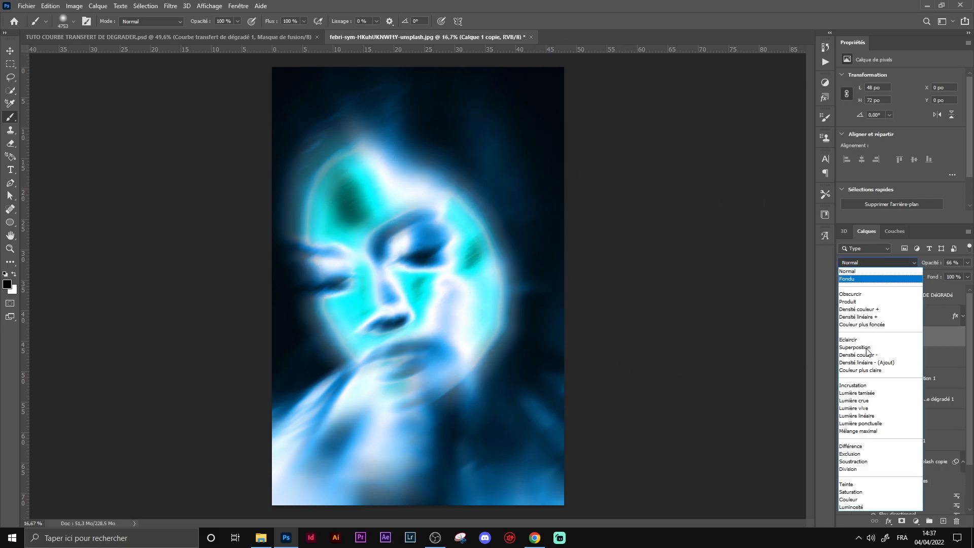
click(870, 370)
click(967, 263)
drag(936, 273, 931, 273)
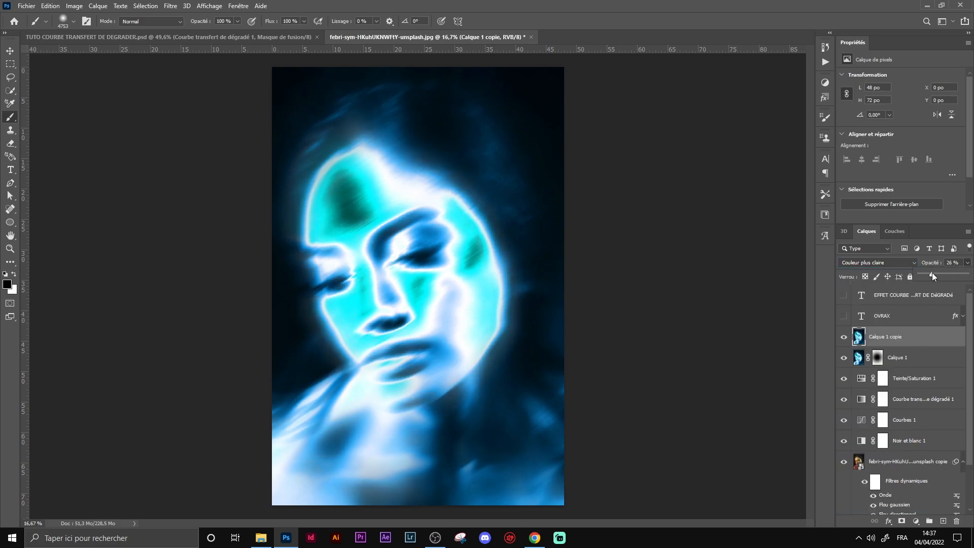
Step: Make the OVRAX and EFFET COURBE text layers visible again
click(894, 343)
scroll(474, 337, down, 1)
scroll(450, 313, up, 1)
click(10, 51)
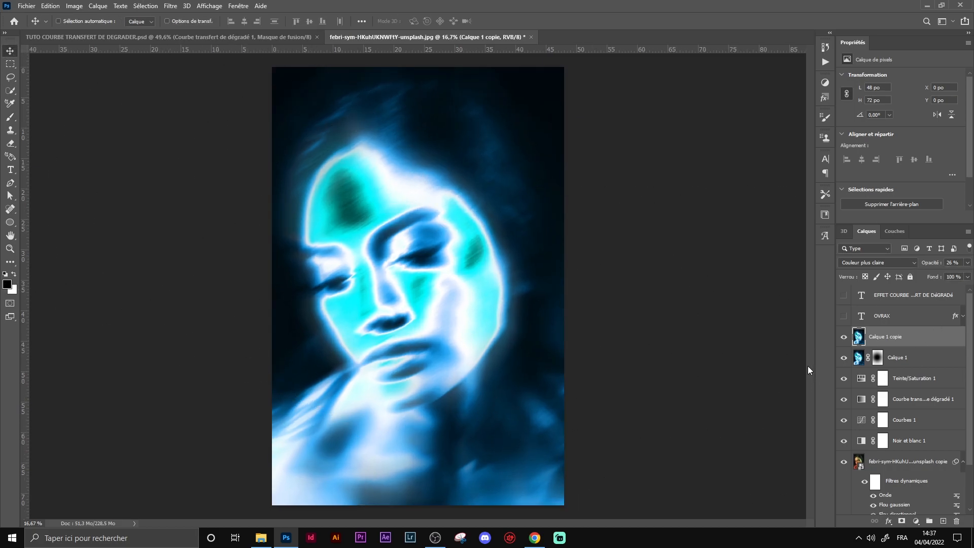
drag(845, 317, 844, 295)
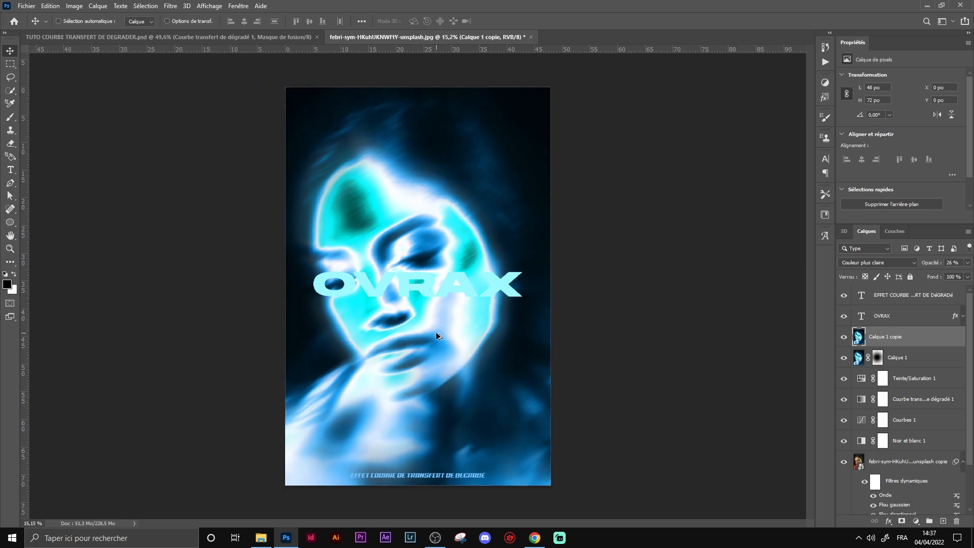
scroll(452, 346, down, 1)
scroll(451, 346, up, 1)
scroll(452, 346, down, 1)
scroll(452, 346, up, 1)
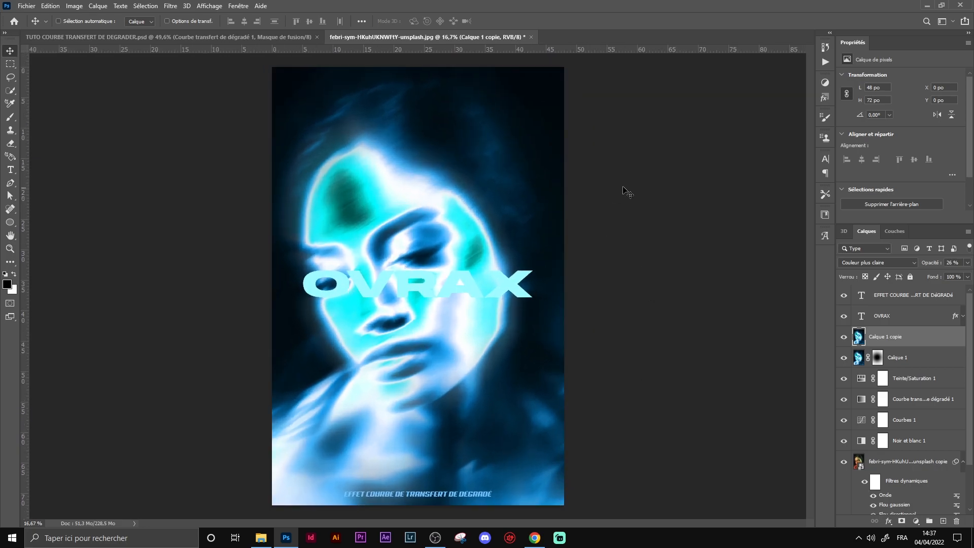